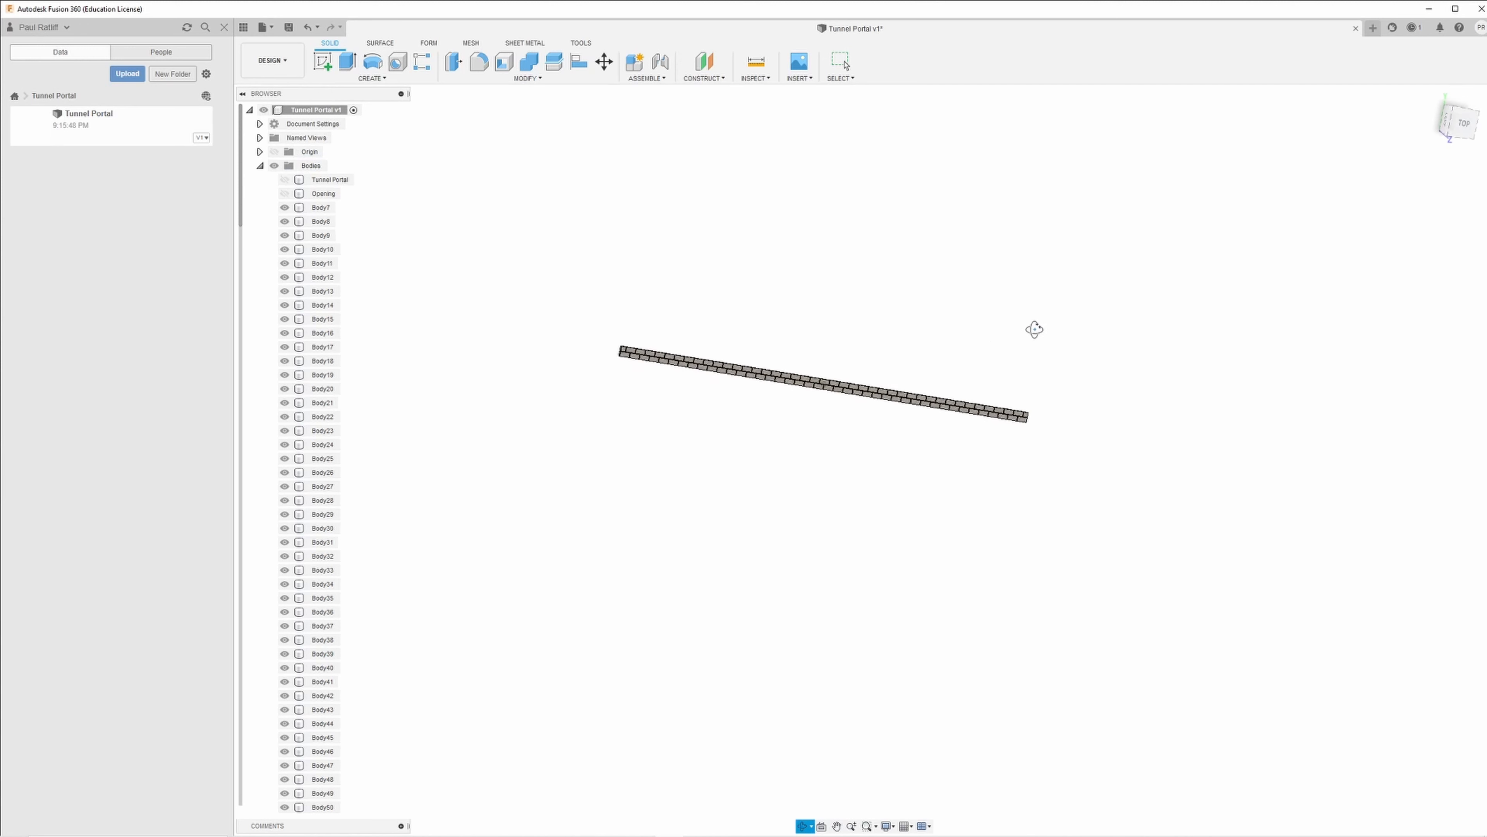
Step: Start a sketch on the face of the first brick in the lower row, viewed from the top
key("Escape")
left_click(1457, 119)
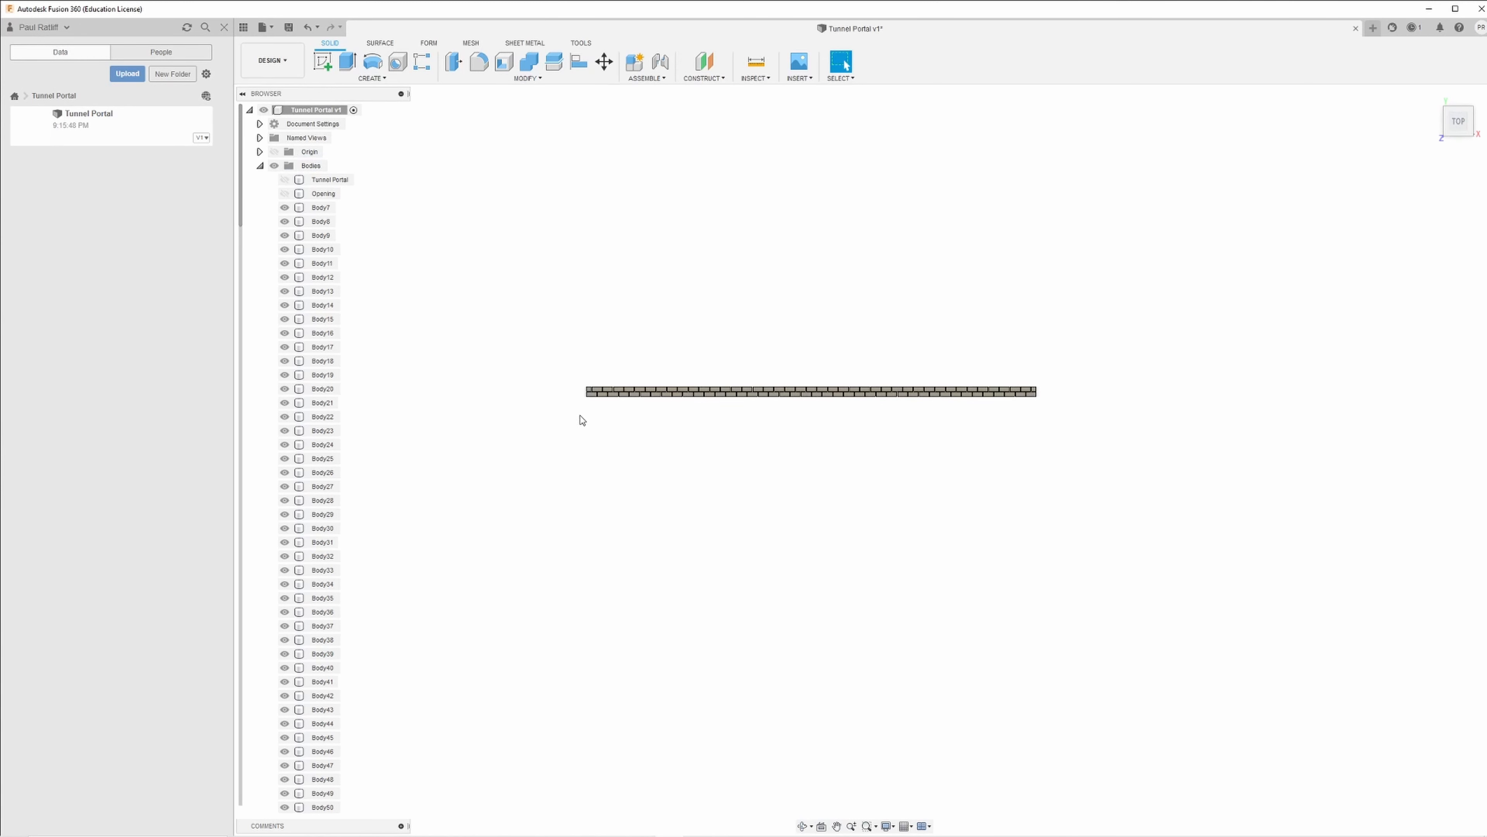
scroll(756, 417, "up", 2)
scroll(757, 418, "up", 2)
scroll(689, 421, "up", 1)
scroll(688, 422, "down", 2)
scroll(689, 422, "down", 1)
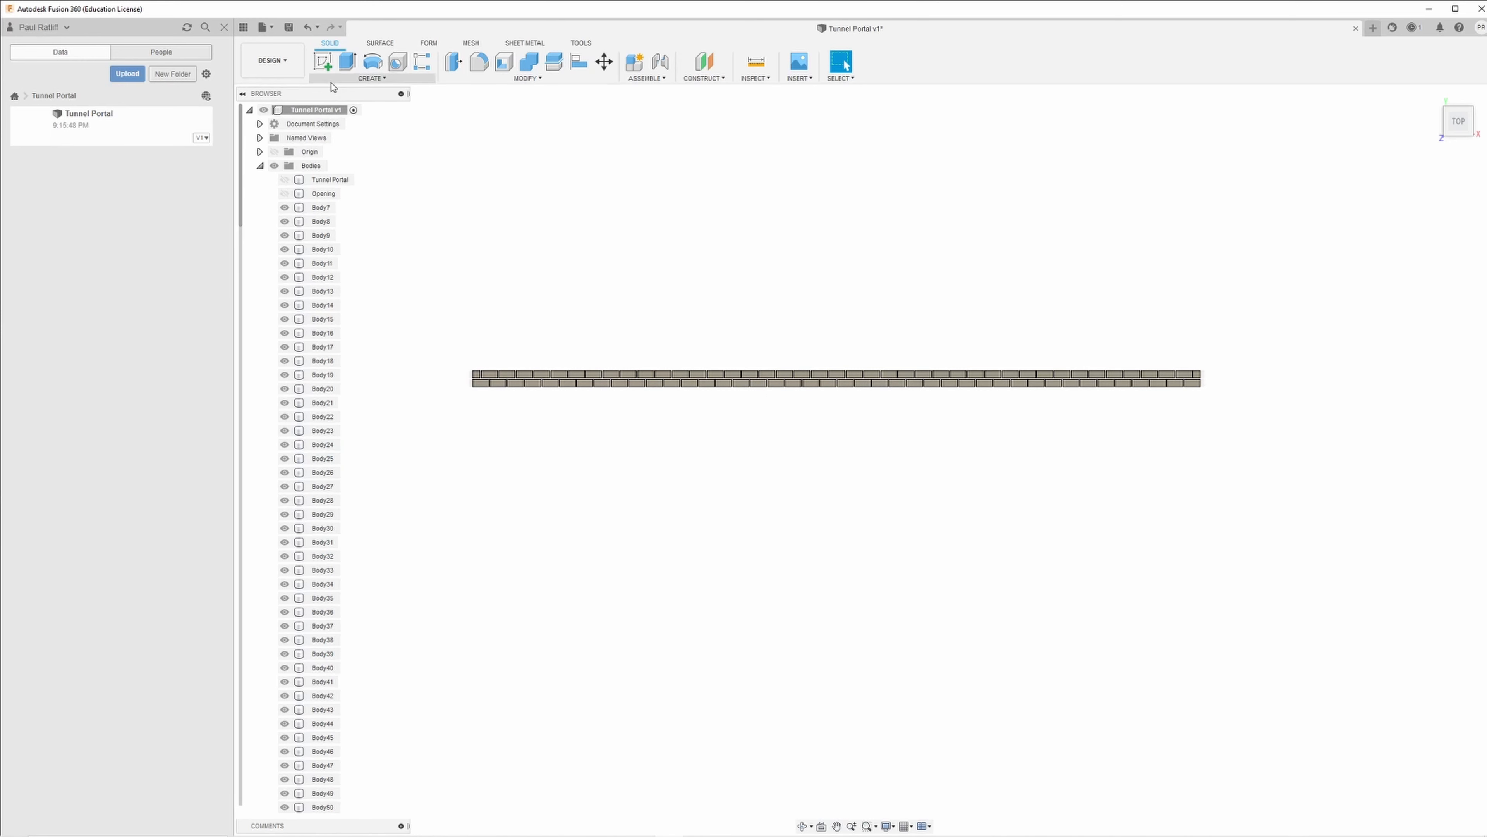
left_click(321, 62)
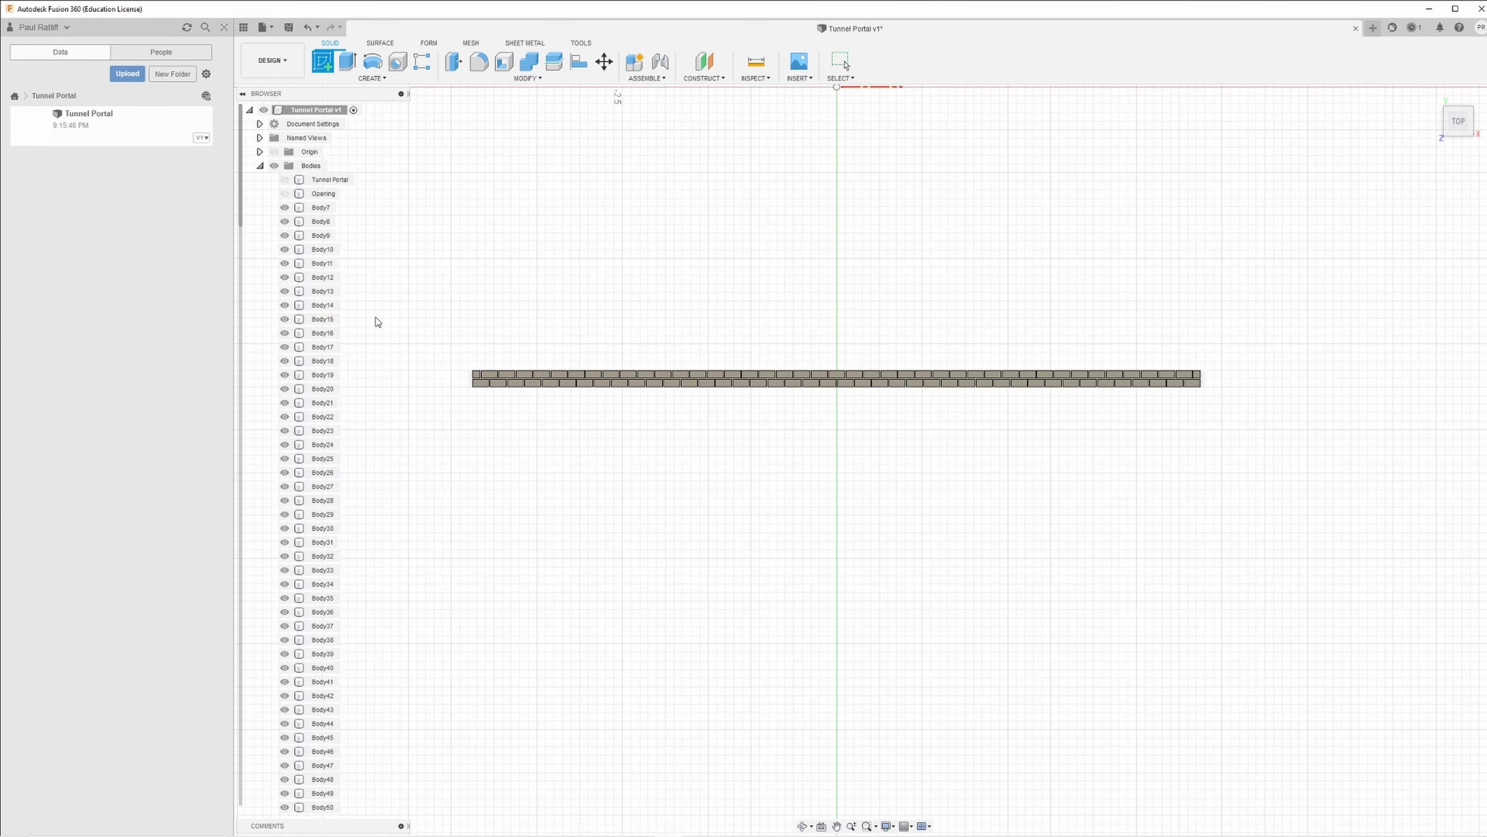
left_click(479, 389)
Step: Sketch a rectangle about 8.45 cm by 0.2 cm over both brick rows, starting at the lower-left corner
middle_click_drag(860, 500, 601, 438)
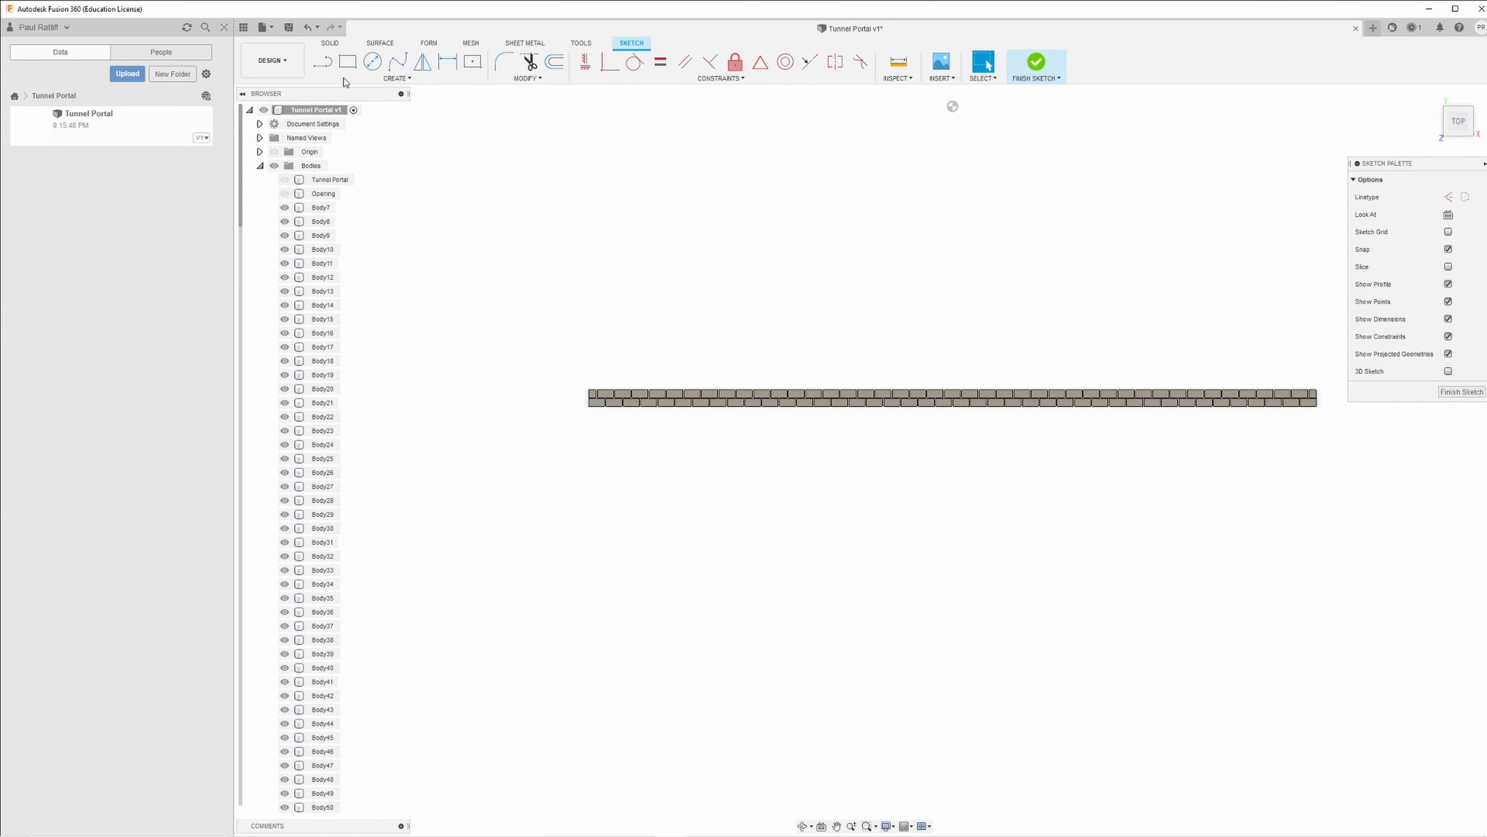
left_click(346, 62)
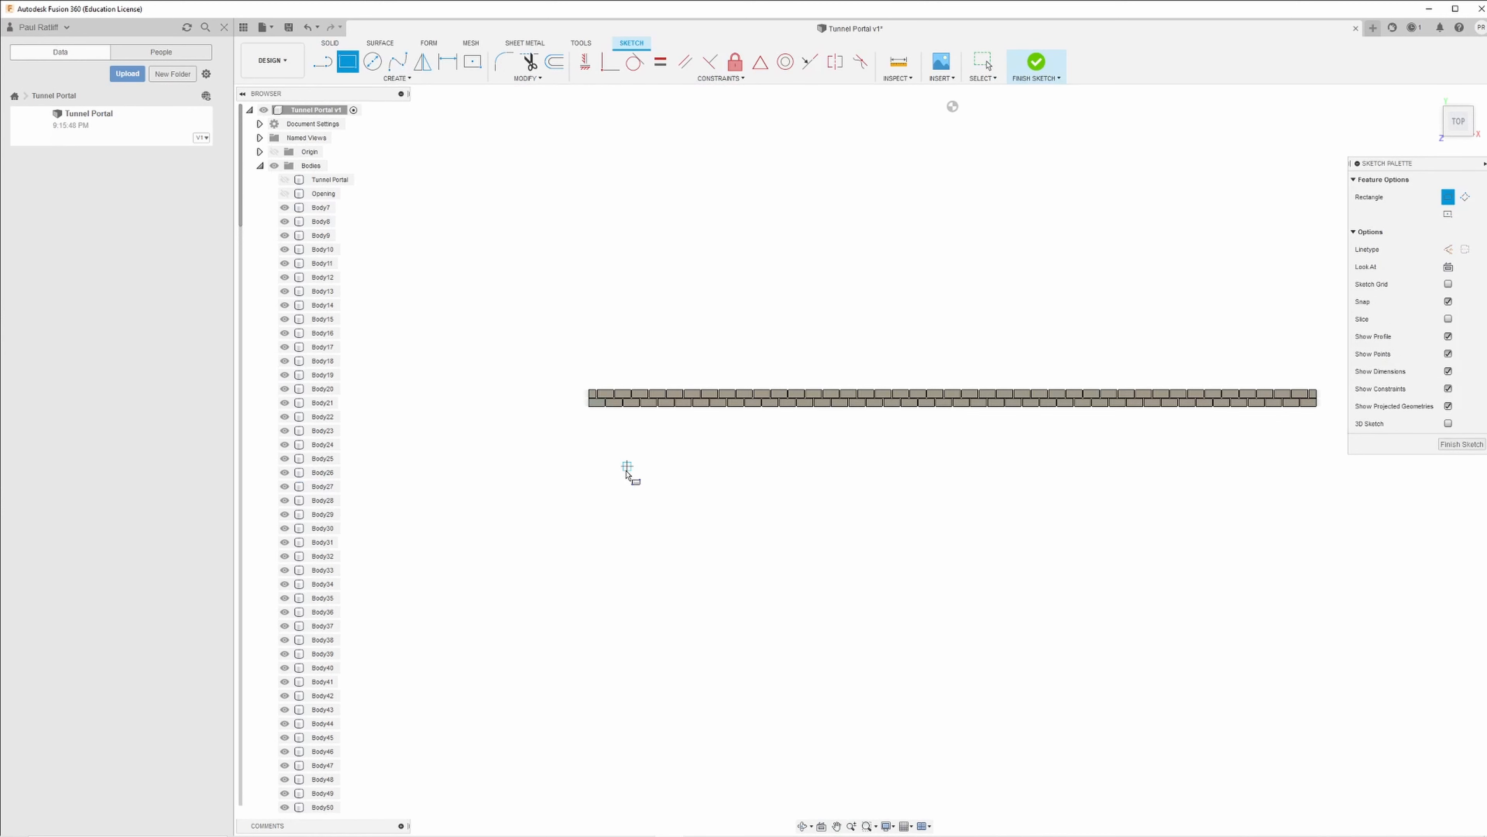
middle_click_drag(627, 472, 557, 468)
left_click(518, 403)
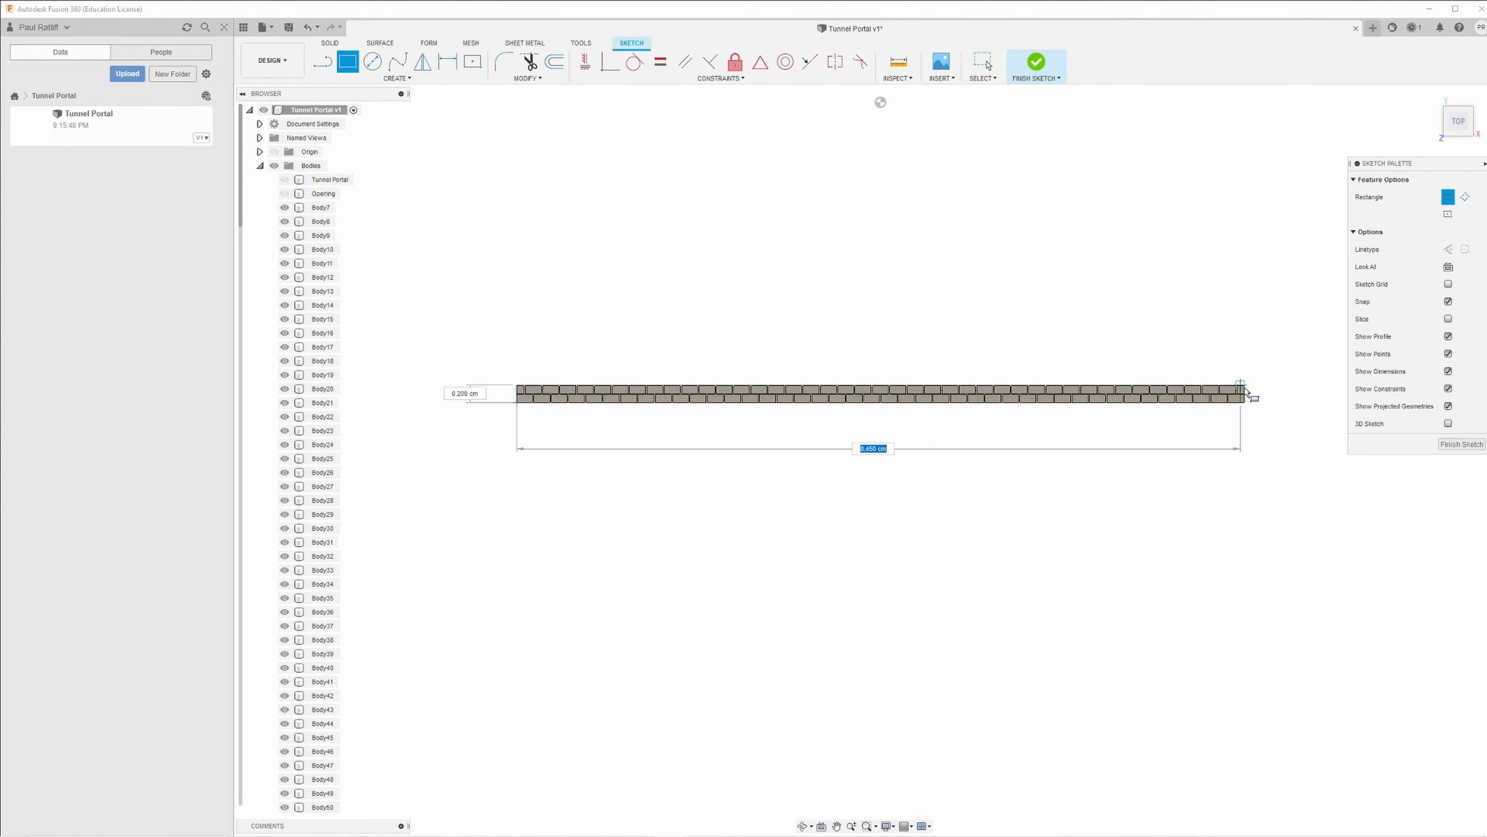
key("Return")
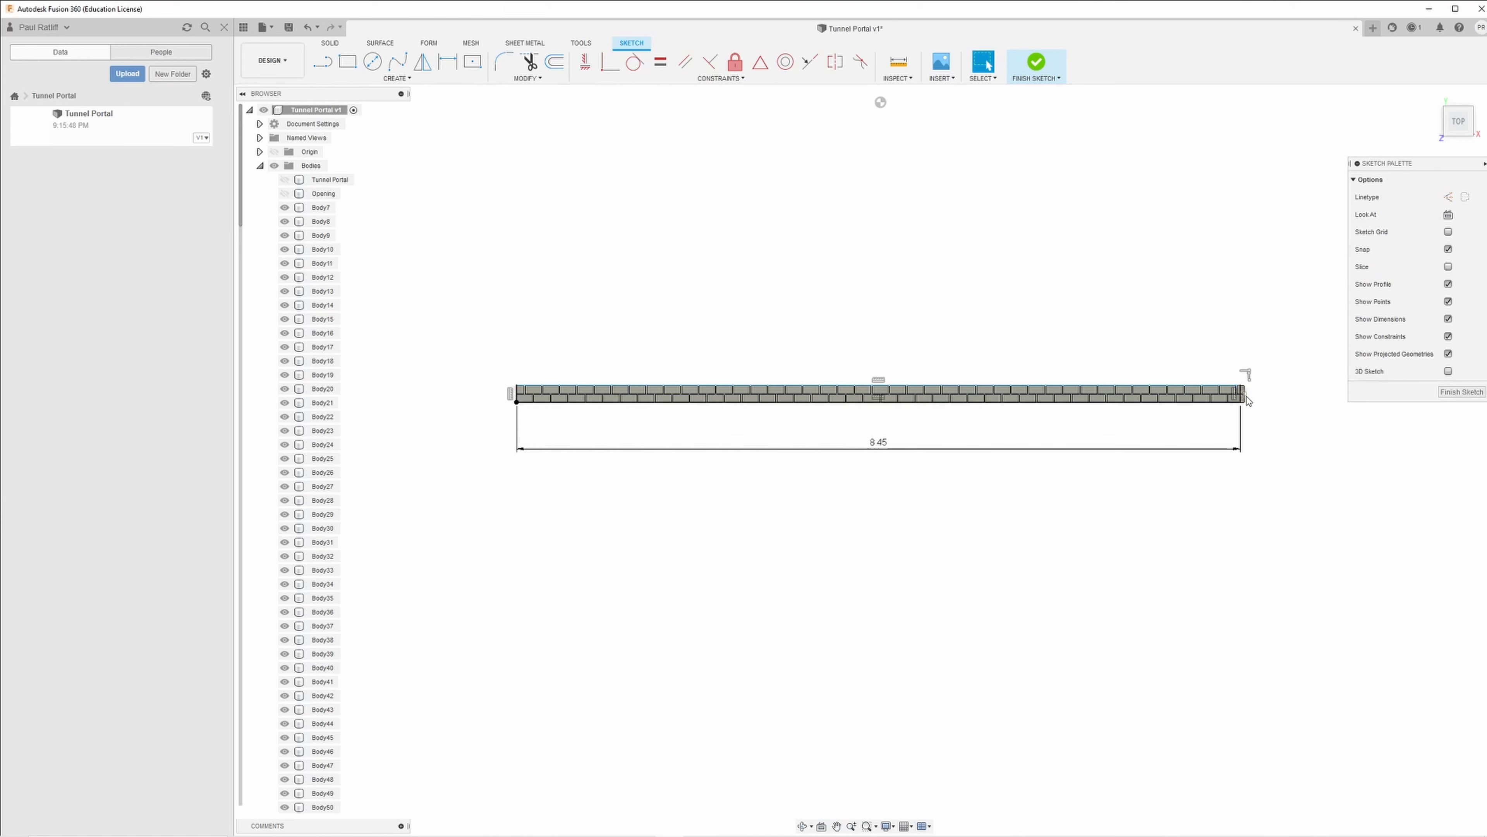
Step: Move the rectangle's upper edge down to line up with the top edge of the upper brick row
scroll(1248, 408, "up", 10)
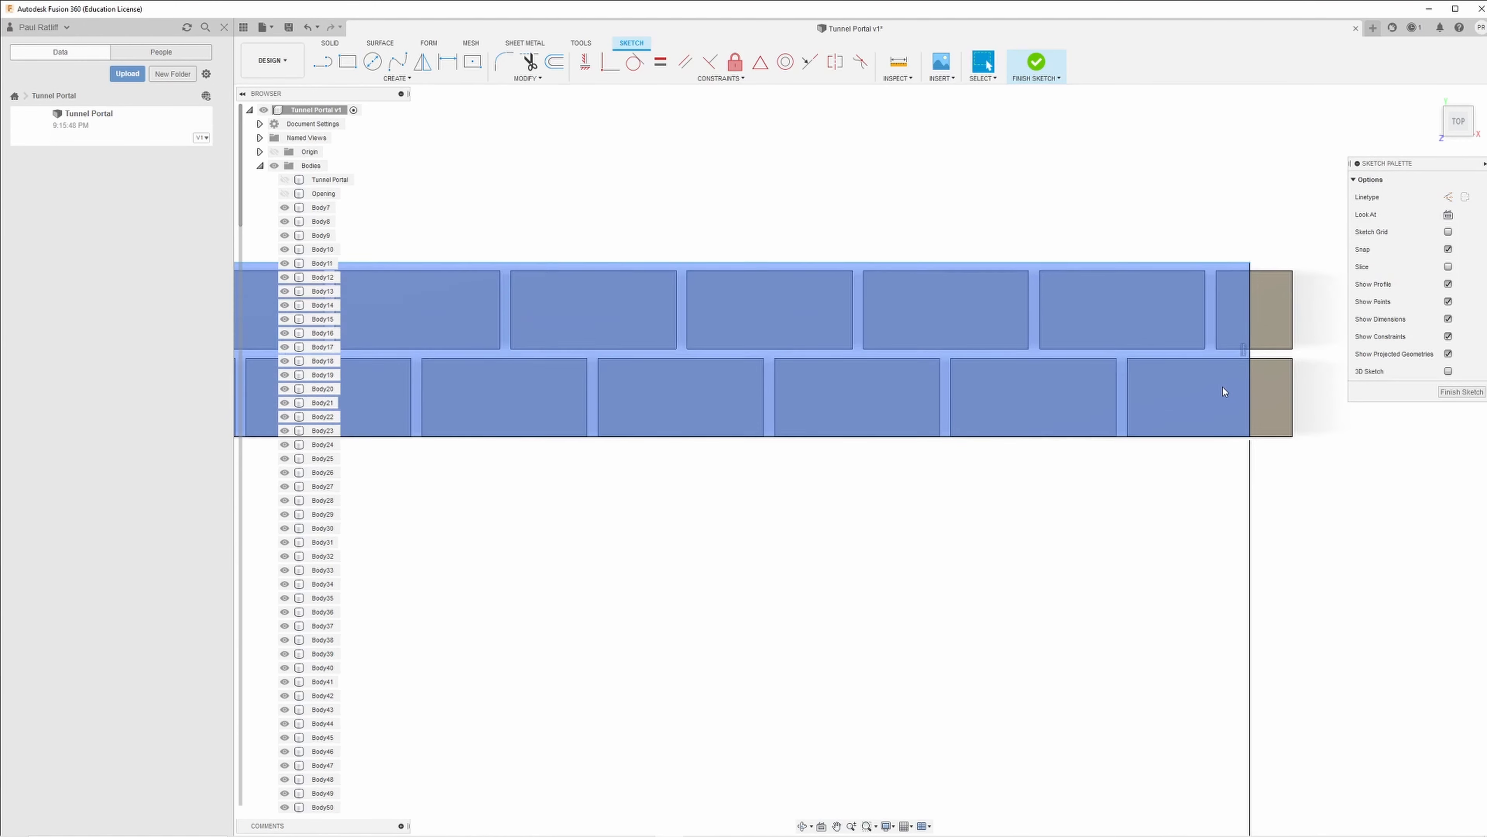
scroll(1223, 388, "up", 1)
middle_click_drag(1223, 388, 925, 456)
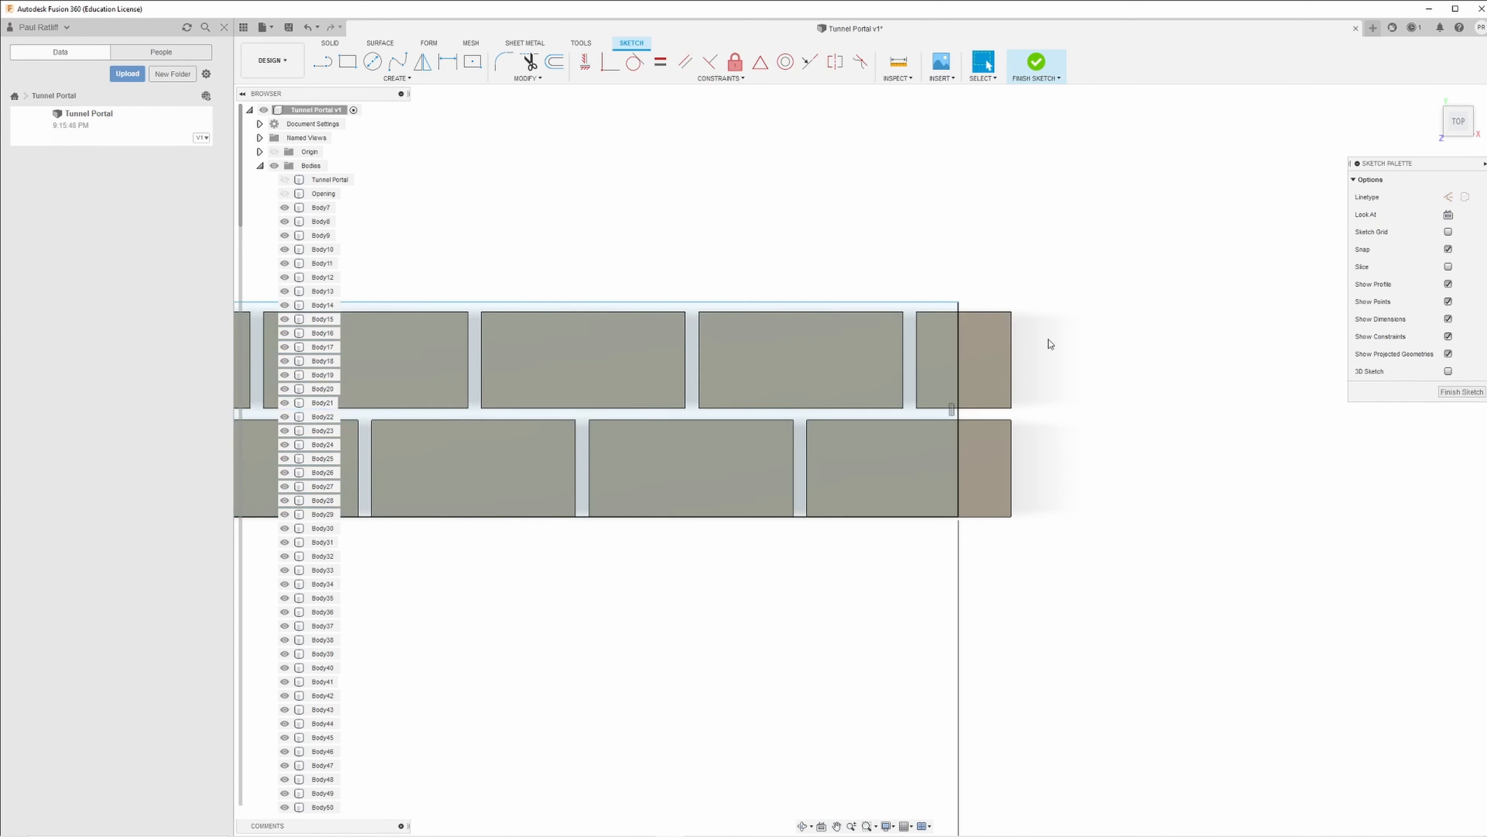
left_click(969, 387)
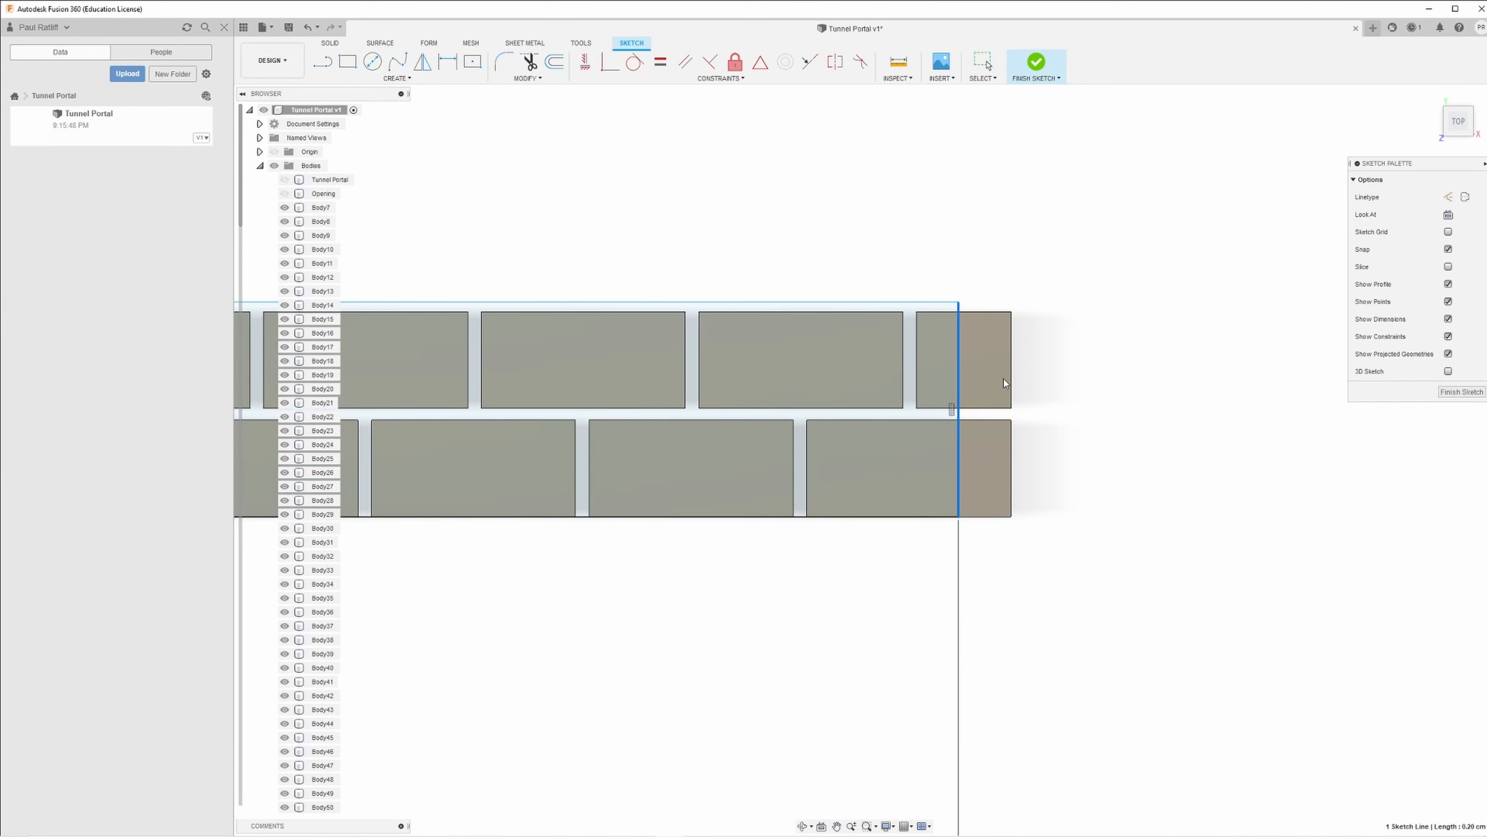
double_click(958, 393)
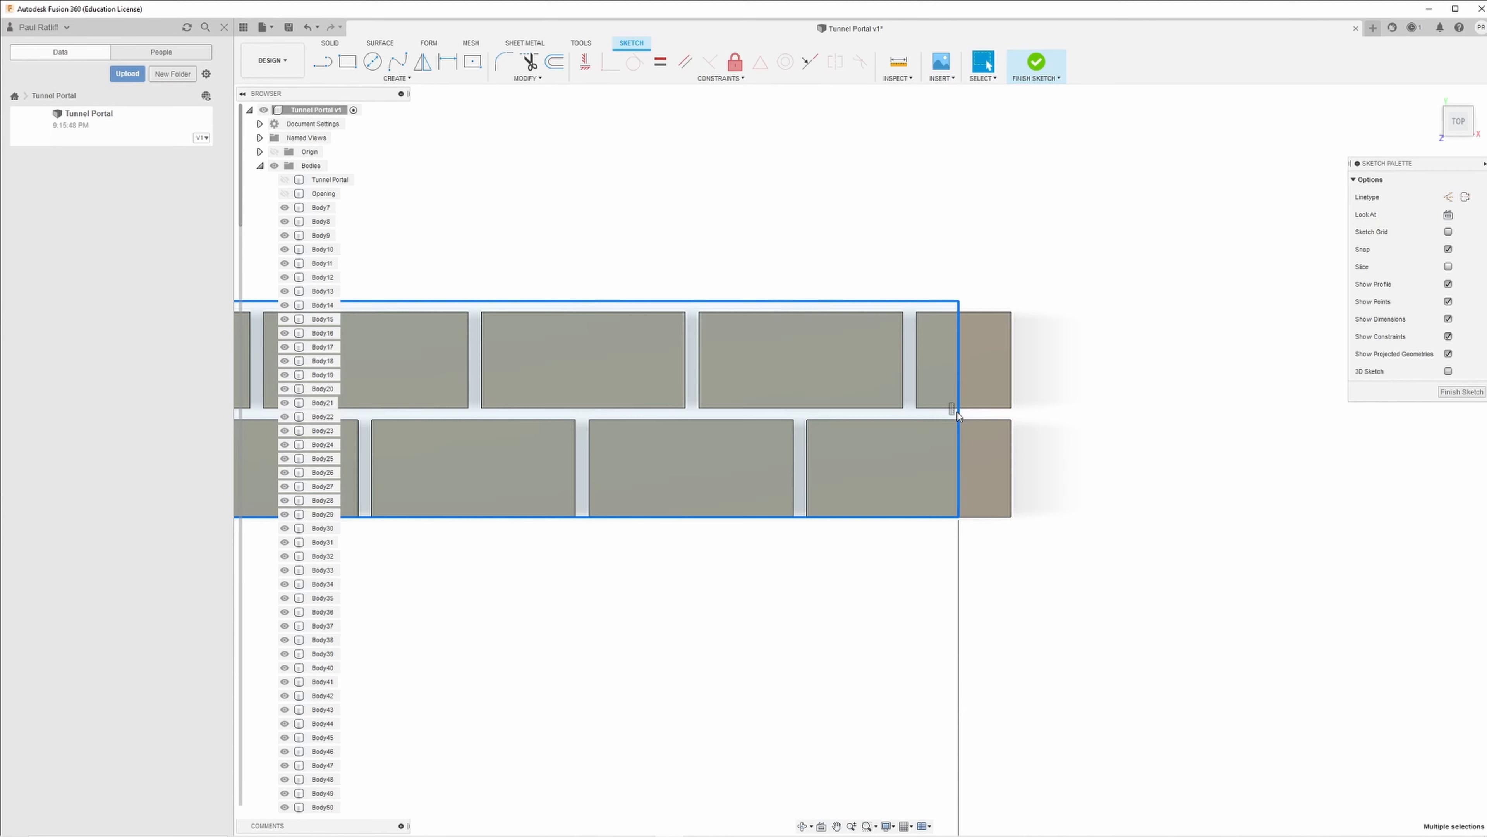
left_click_drag(918, 303, 919, 313)
left_click(957, 410)
key("Escape")
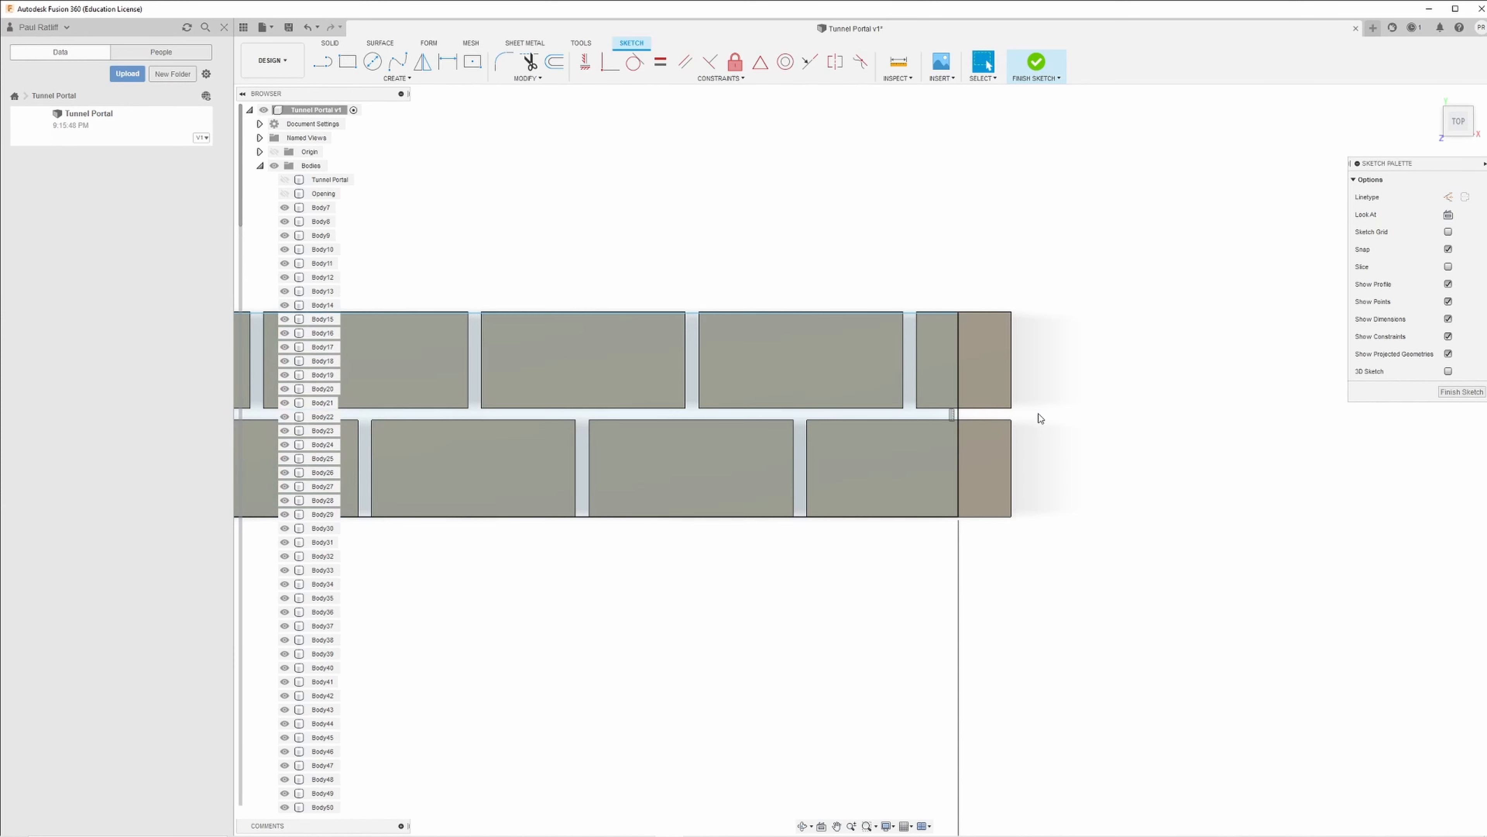
Step: Try to move the rectangle's right edge out to the end of the brick rows
left_click(958, 416)
key("Escape")
left_click(966, 492)
left_click_drag(925, 470, 951, 471)
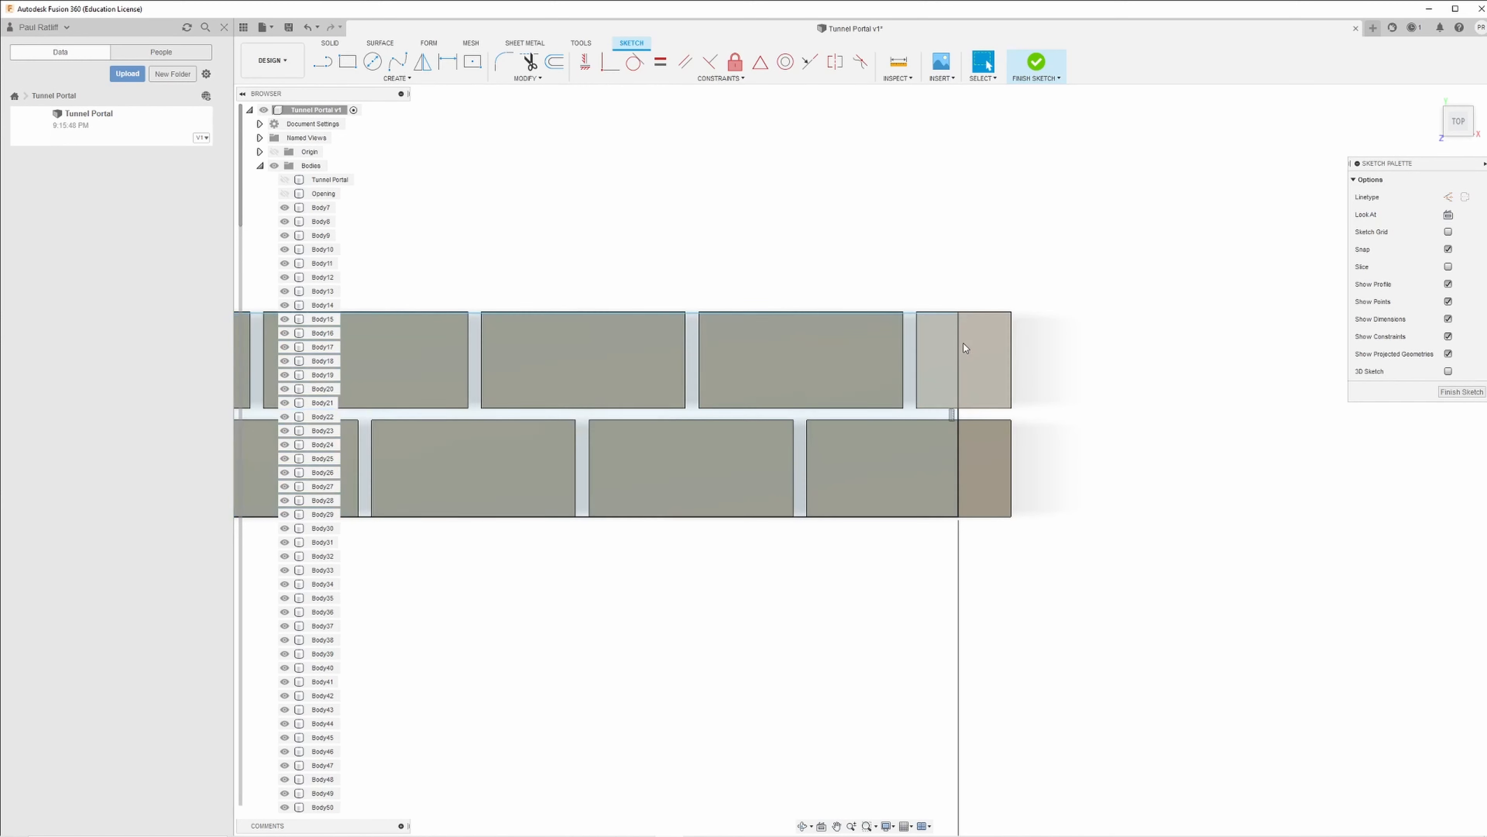
left_click(911, 313)
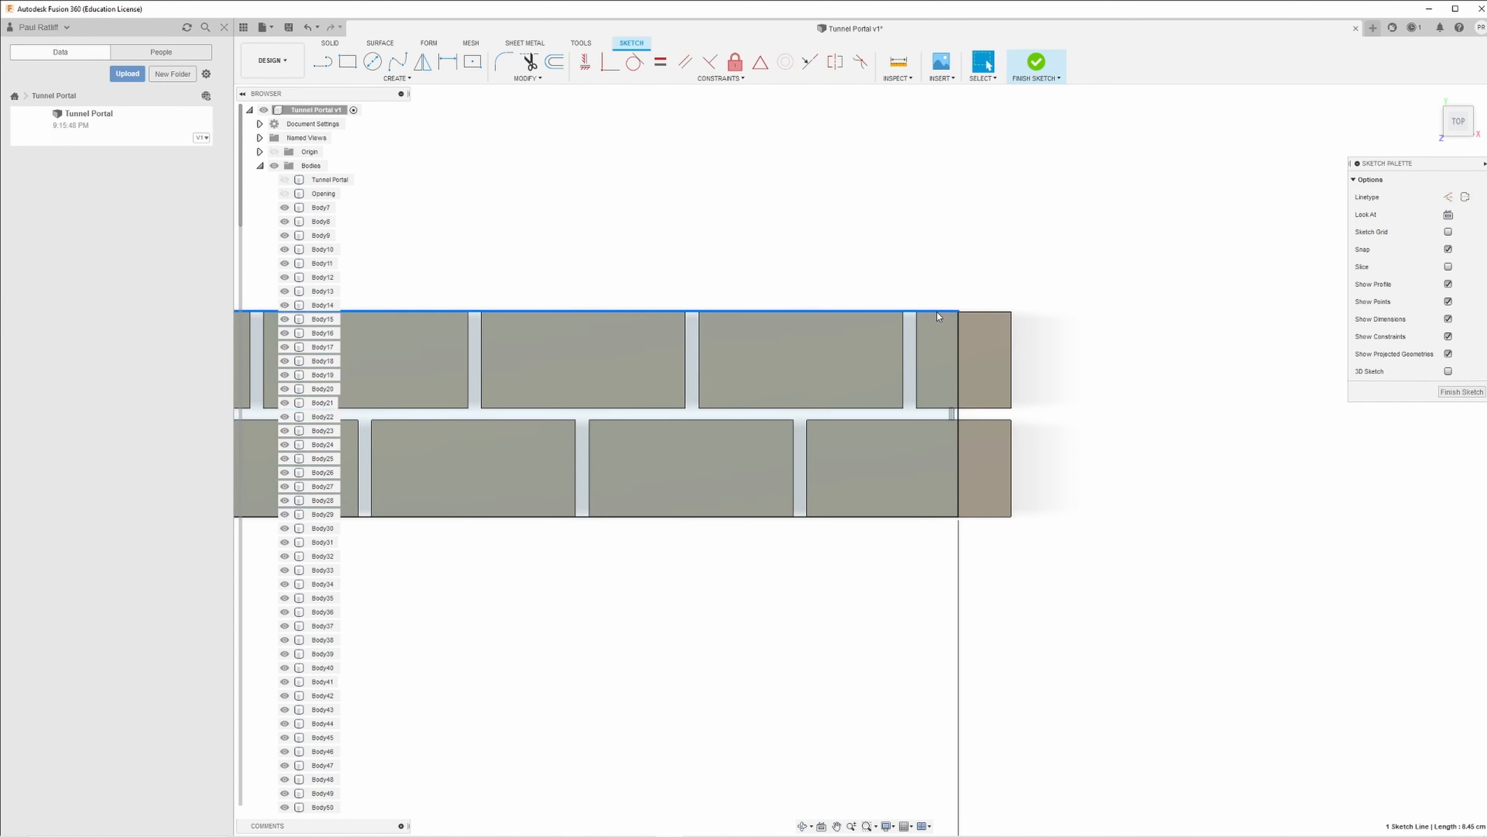
left_click(958, 328)
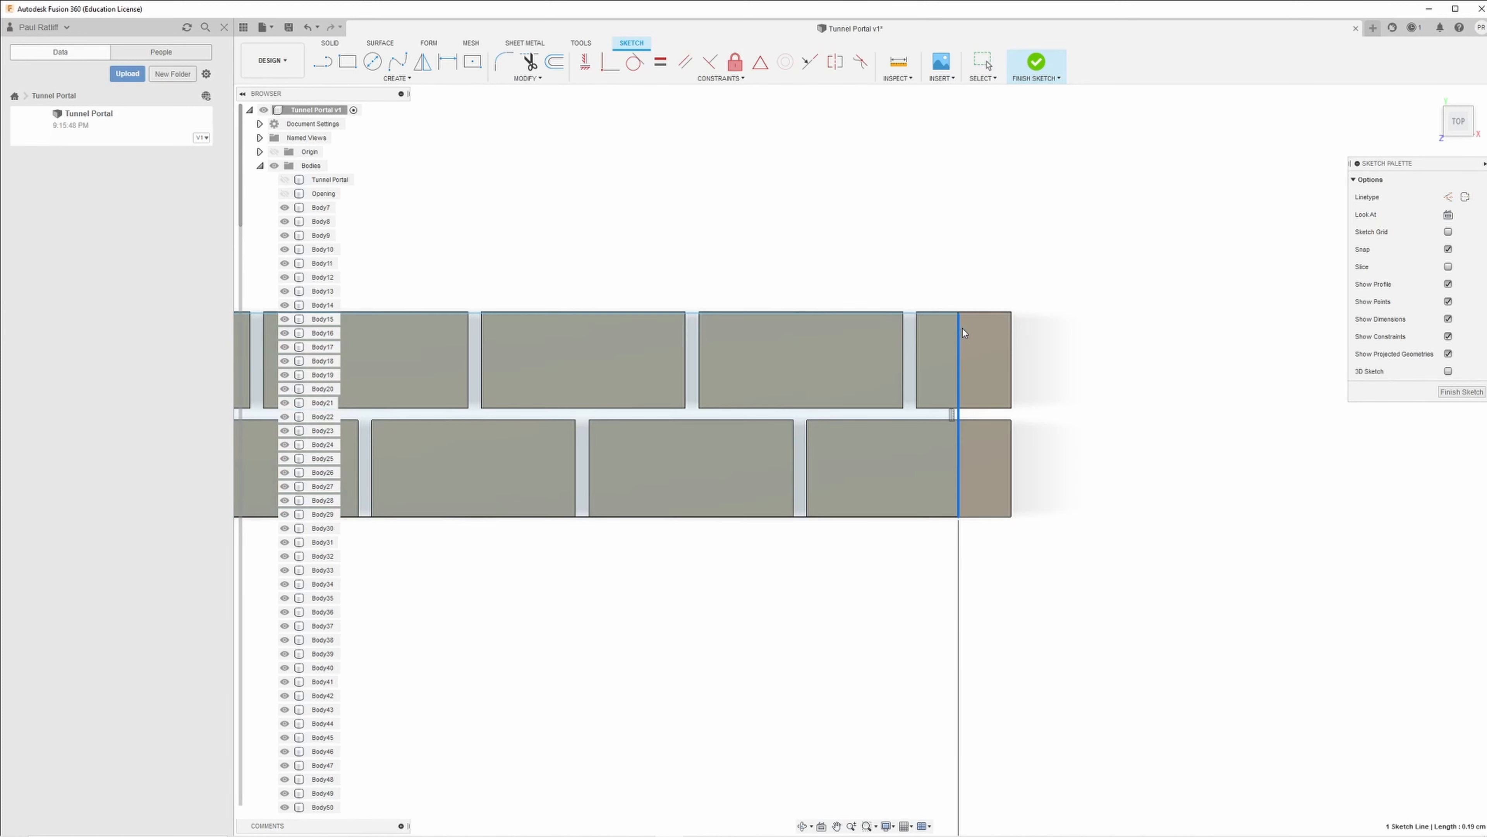
Step: Set the rectangle's length dimension to 8.5 cm
scroll(911, 544, "up", 3)
scroll(906, 548, "down", 5)
scroll(906, 547, "down", 3)
middle_click_drag(837, 605, 1424, 530)
key("Escape")
double_click(589, 572)
middle_click_drag(890, 521, 415, 551)
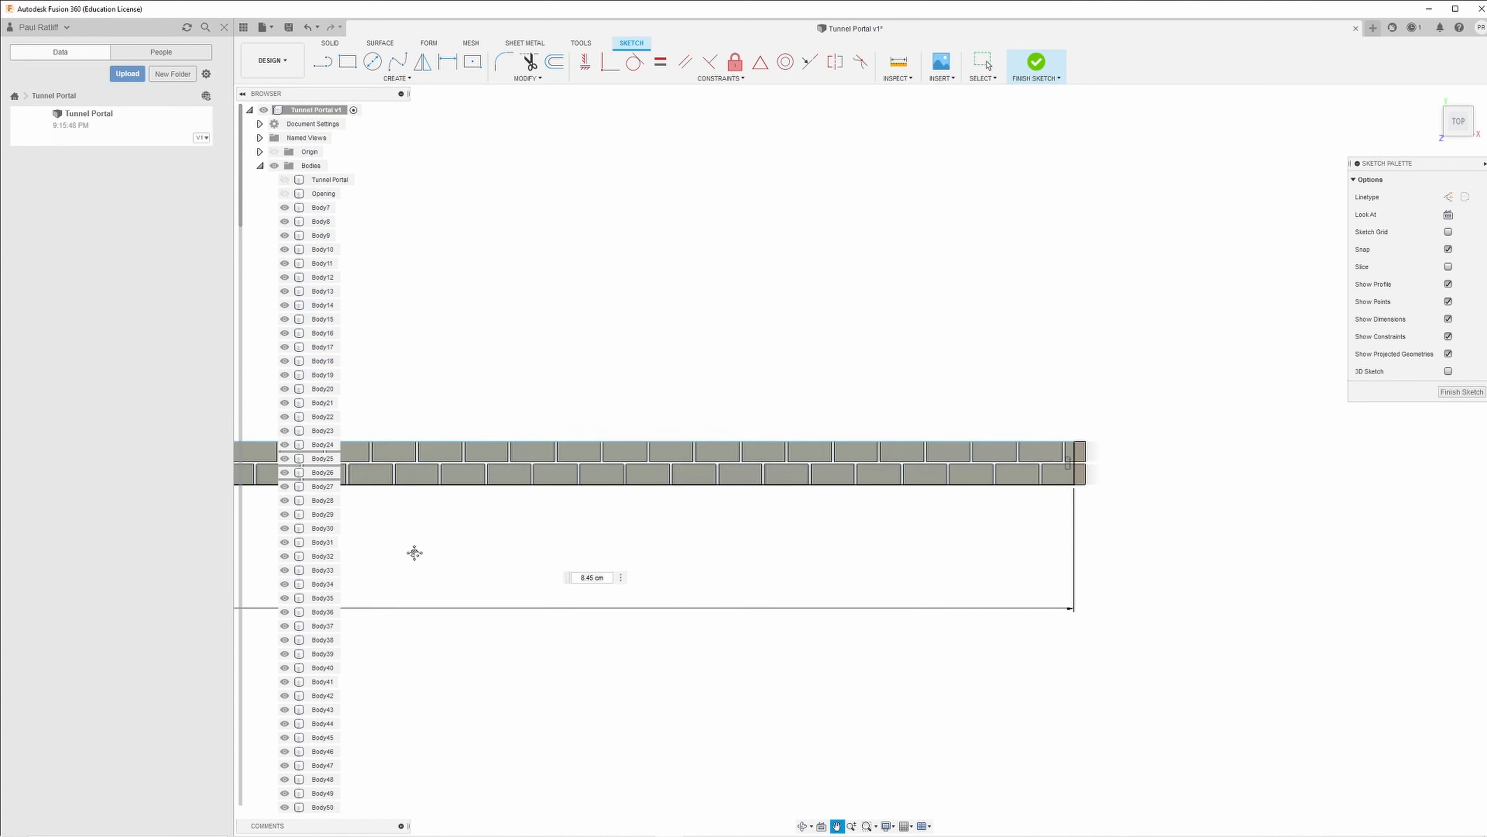
left_click(1075, 466)
key("Return")
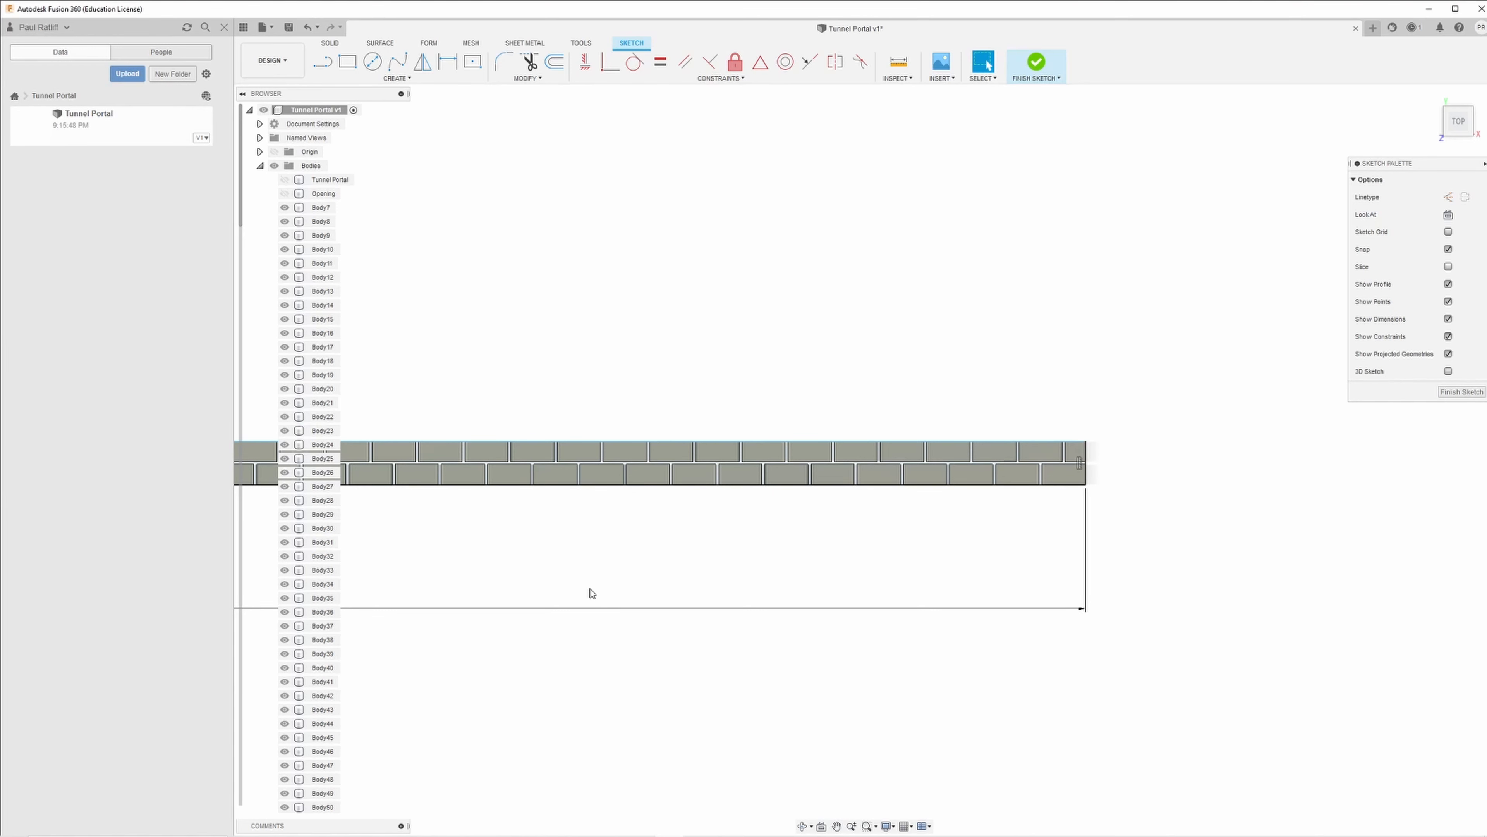
Step: Extrude both profiles of the rectangle by 0.01 cm as a new body
scroll(557, 590, "down", 2)
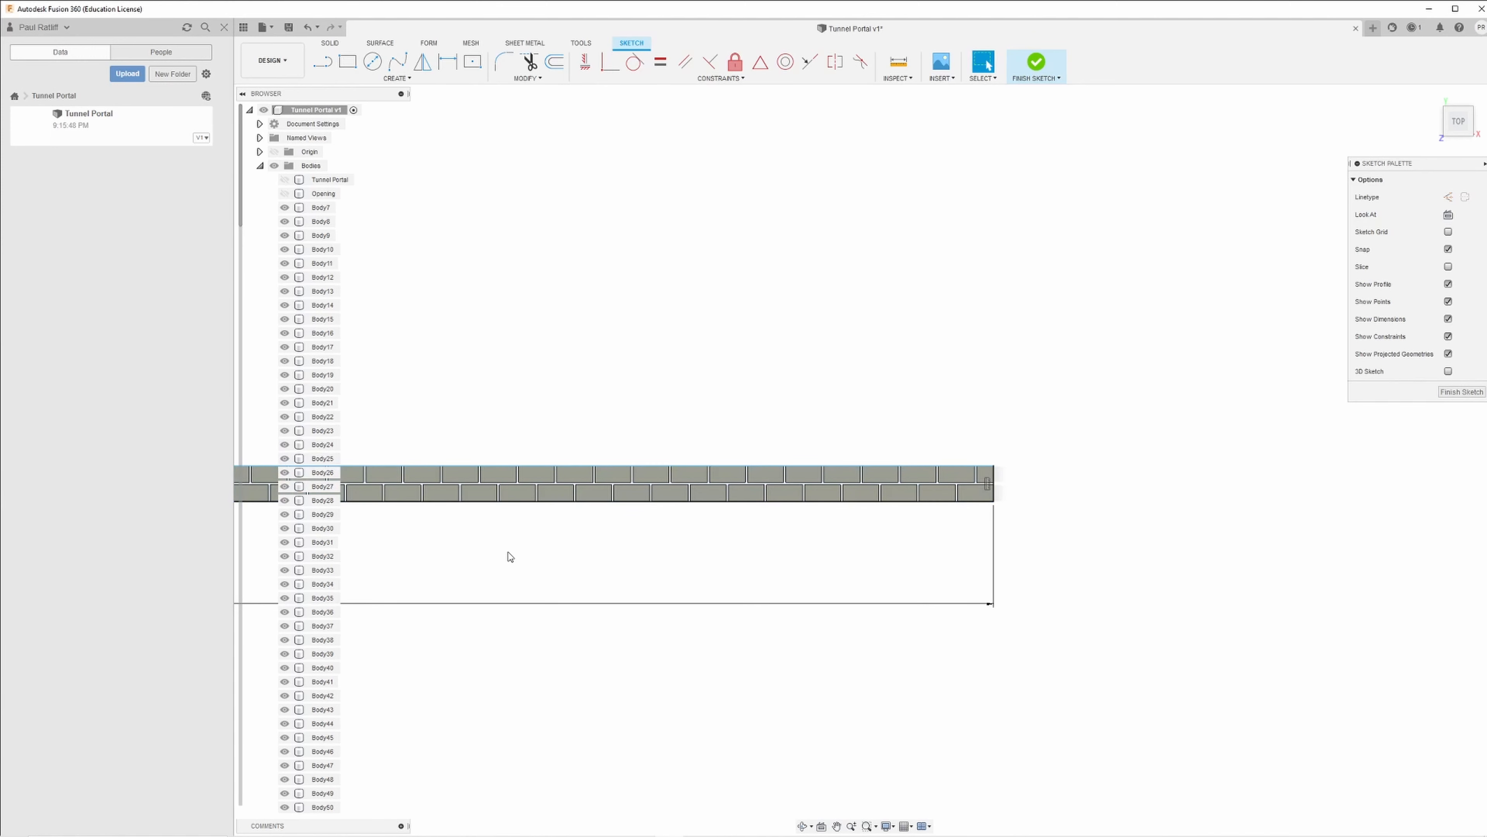
middle_click_drag(476, 546, 1082, 539)
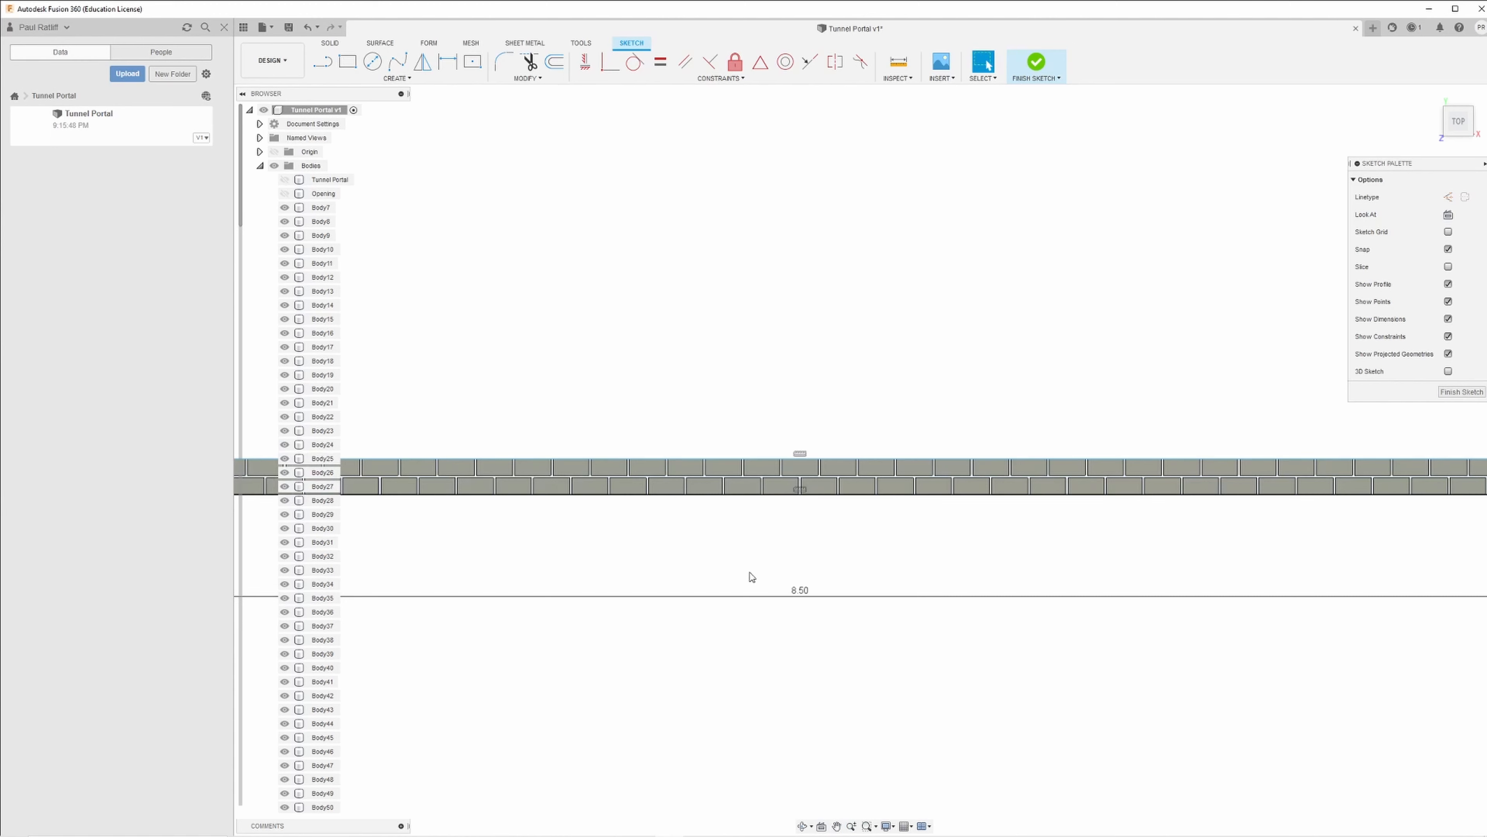
scroll(747, 575, "down", 2)
middle_click_drag(587, 575, 824, 566)
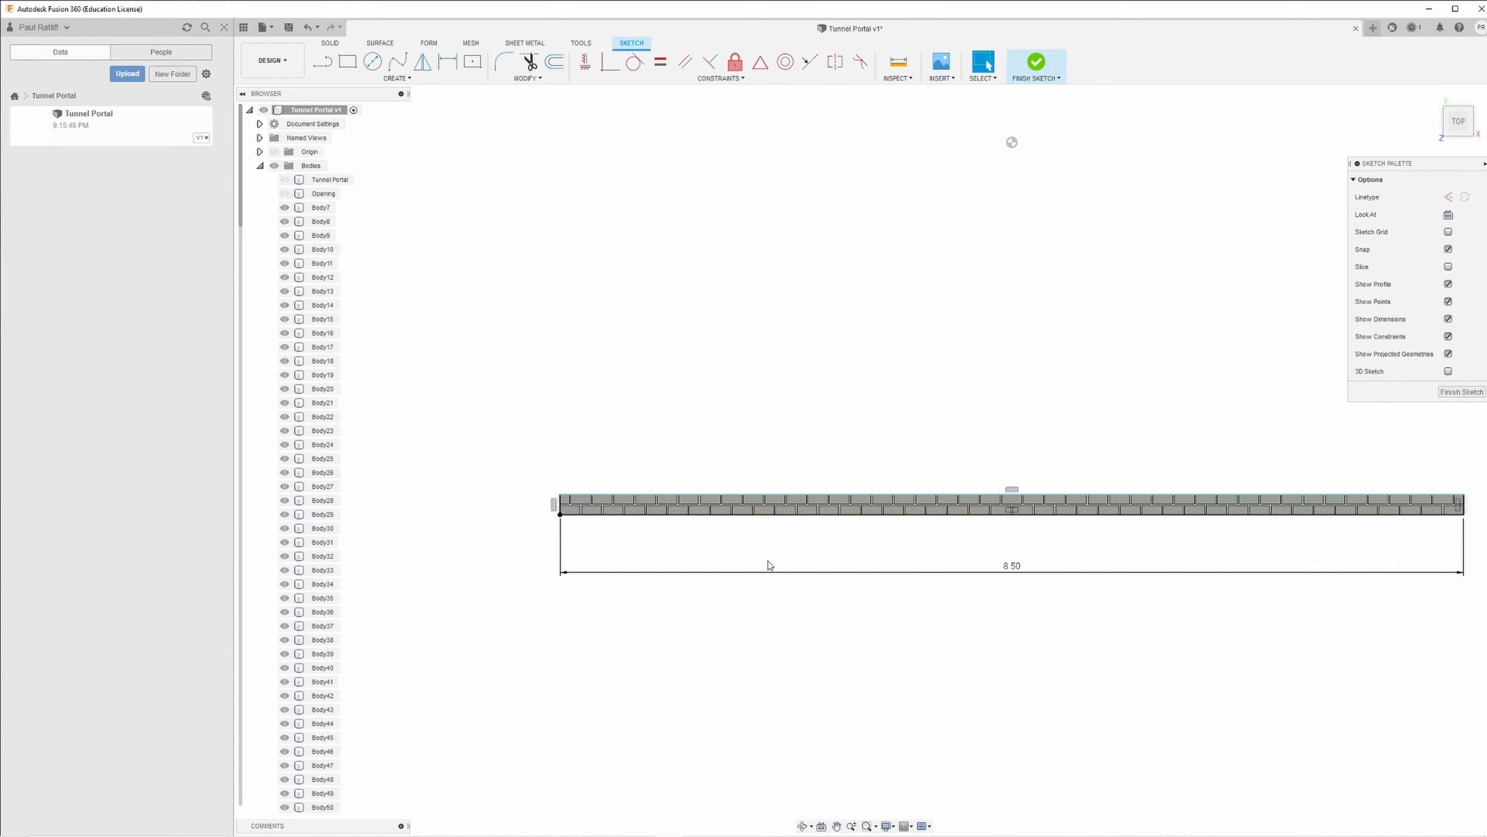
key("e")
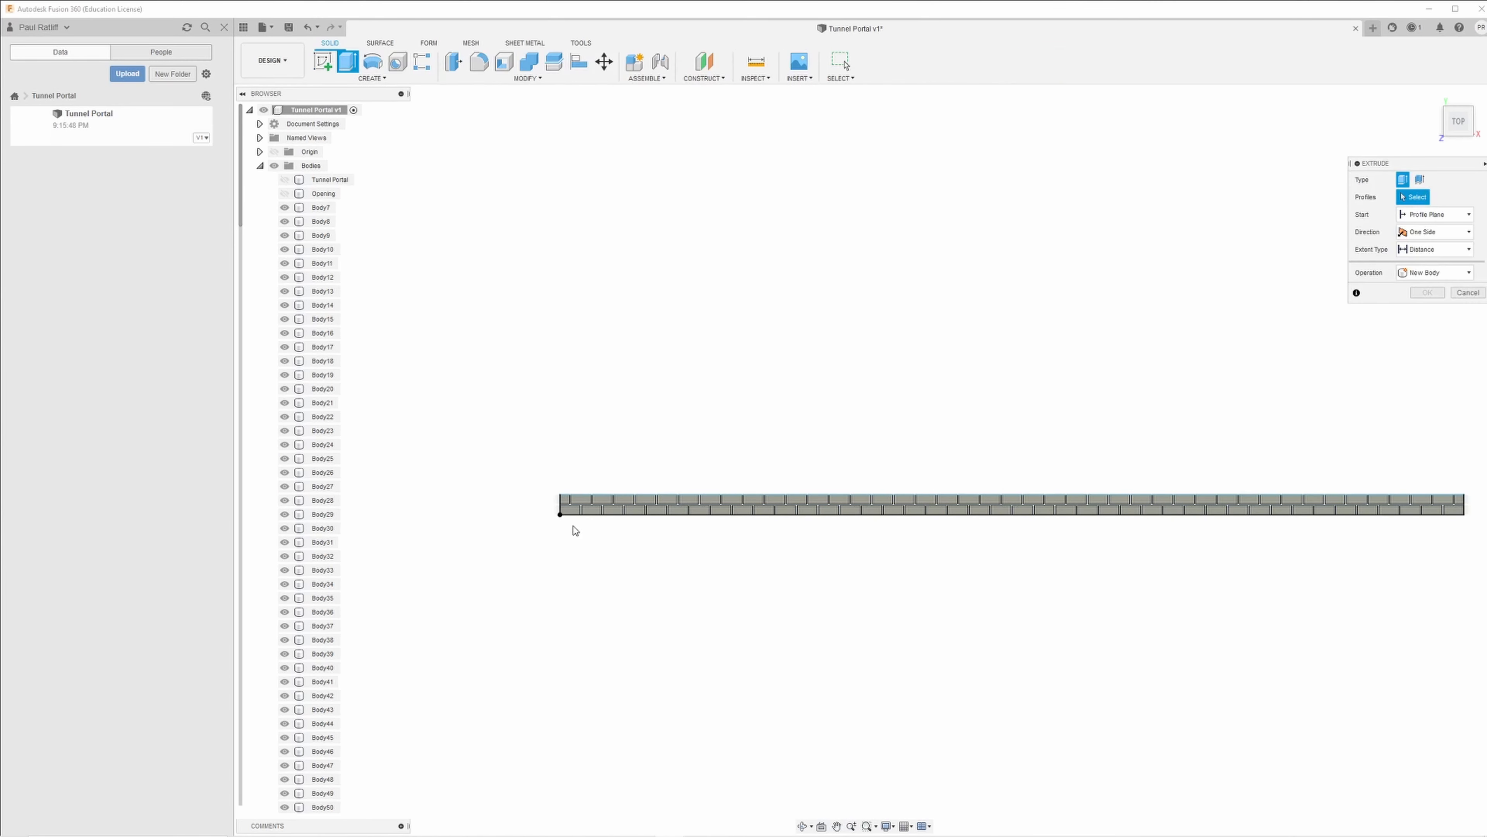
left_click(586, 500)
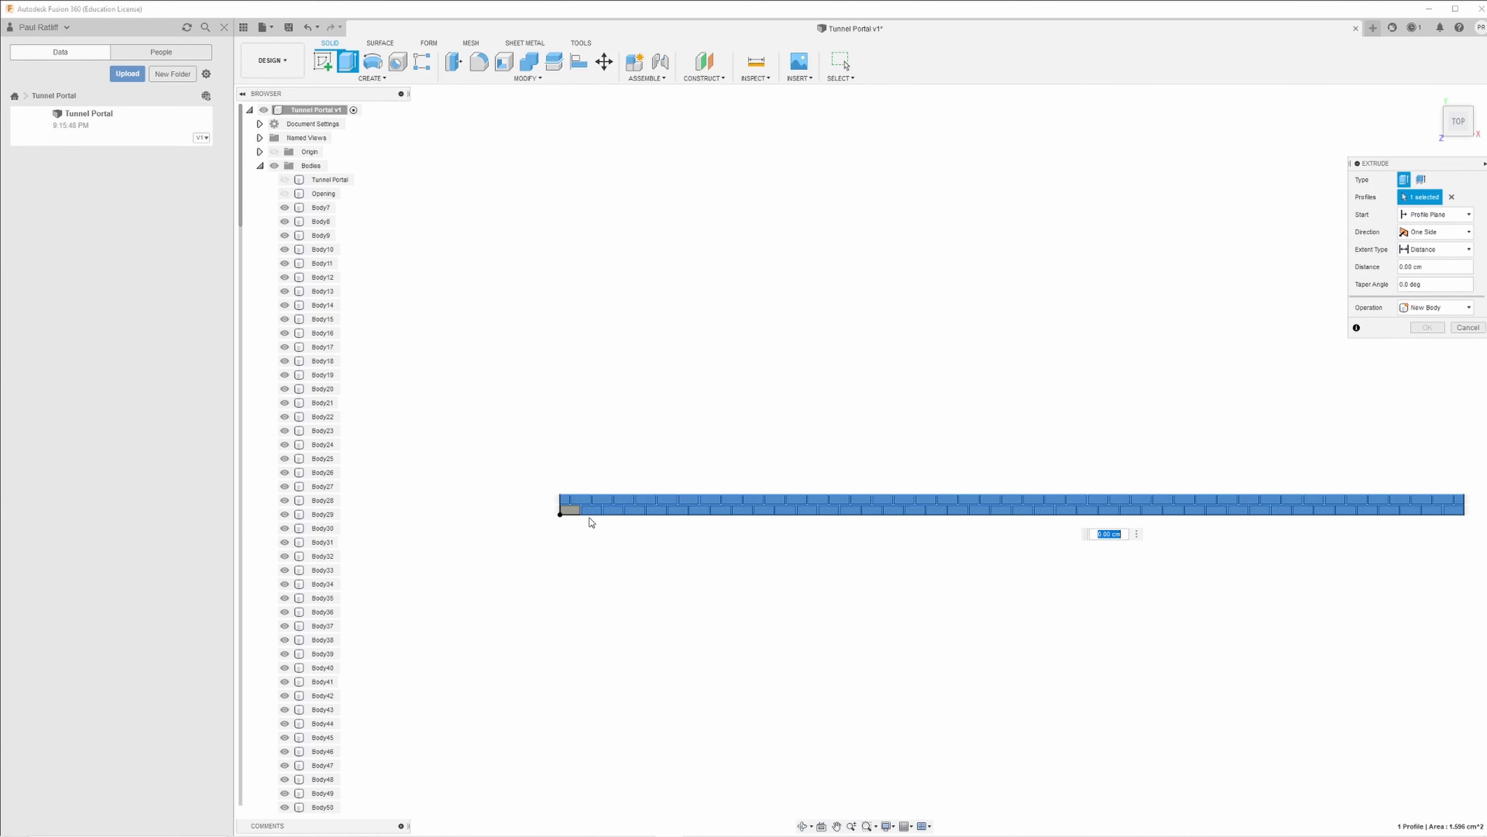
left_click(574, 514)
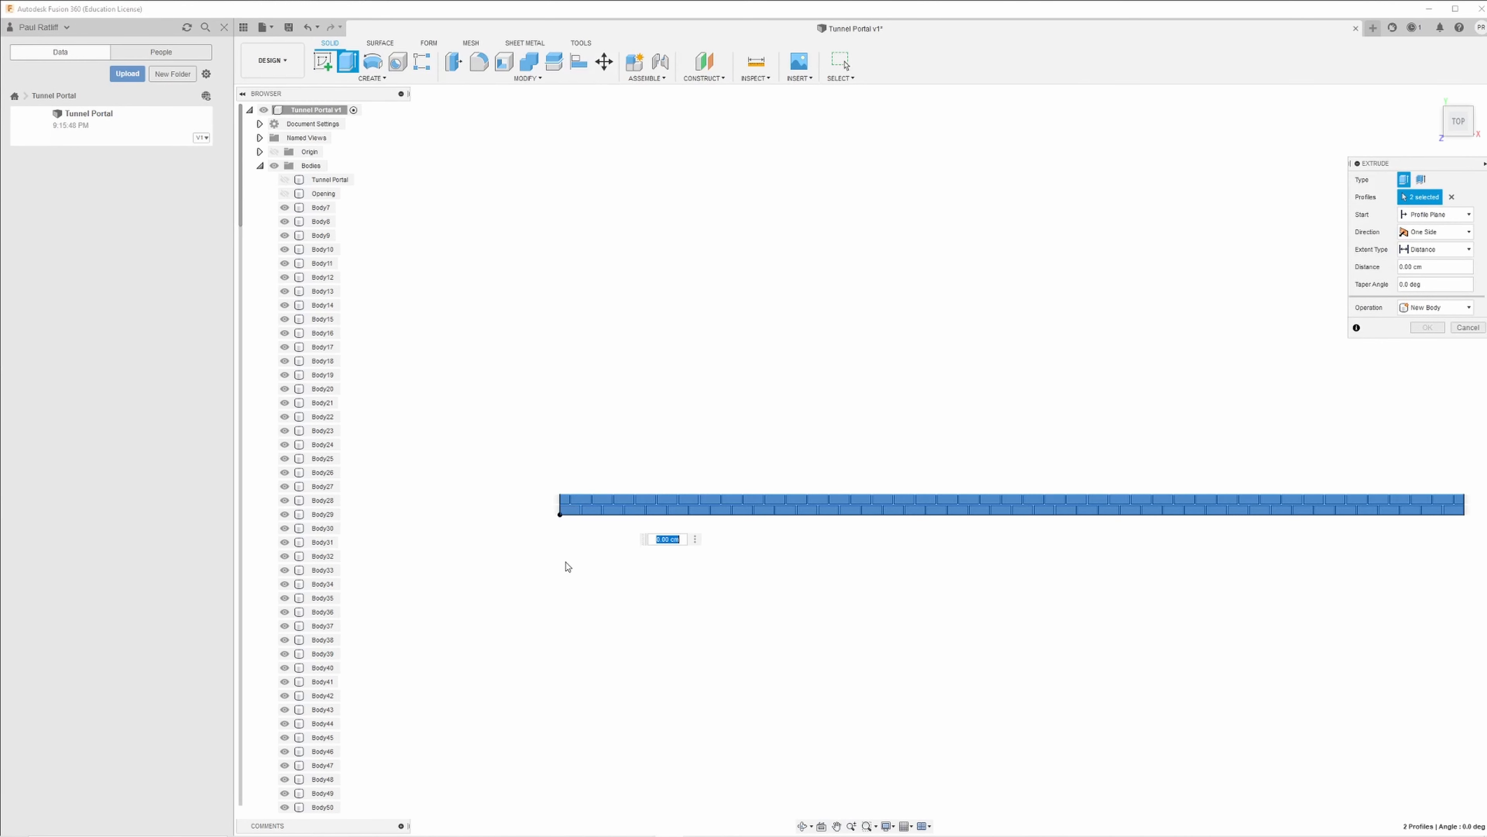
scroll(793, 612, "up", 3)
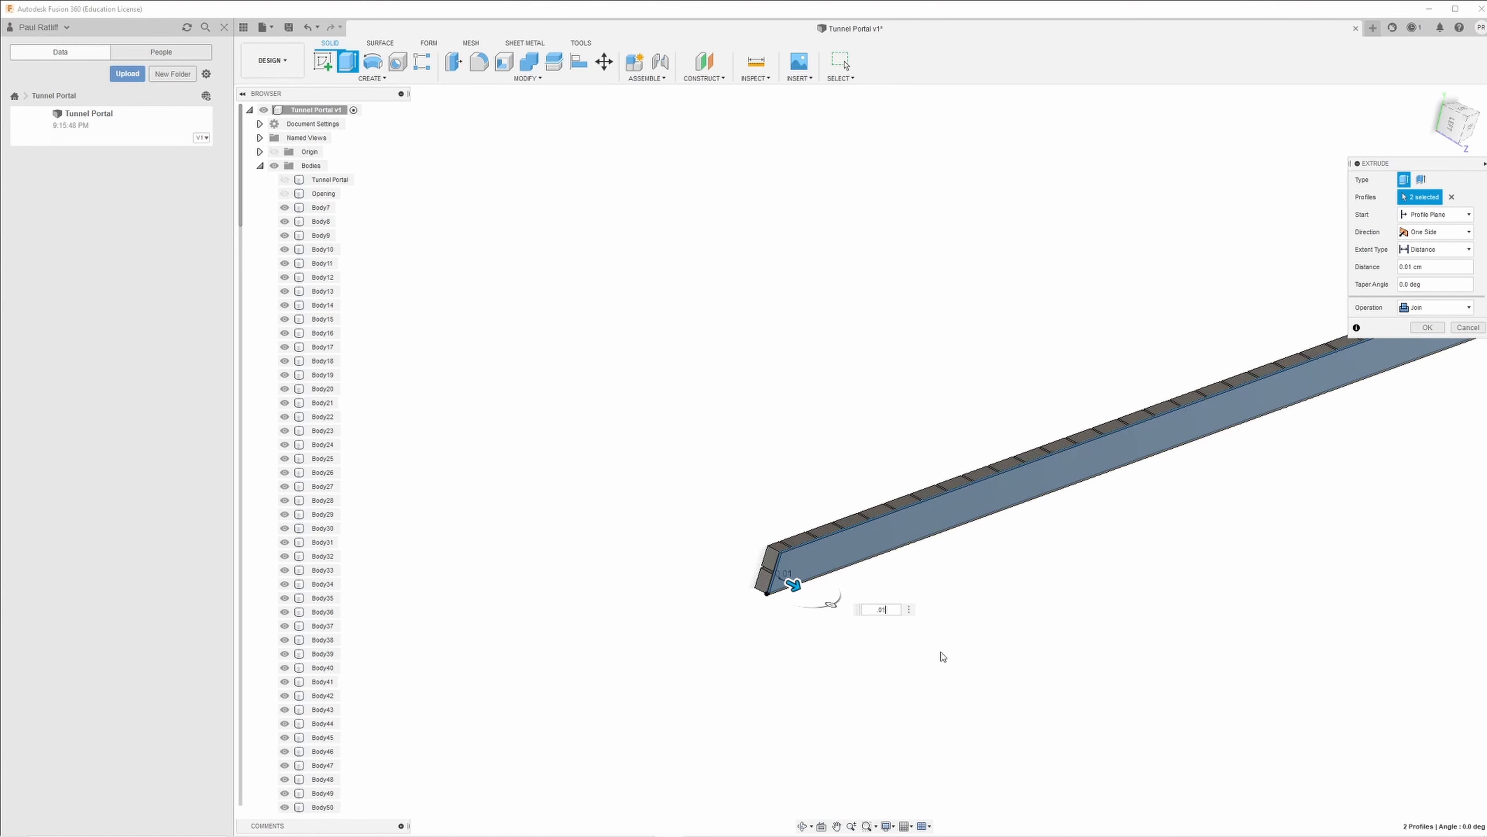
left_click(1432, 313)
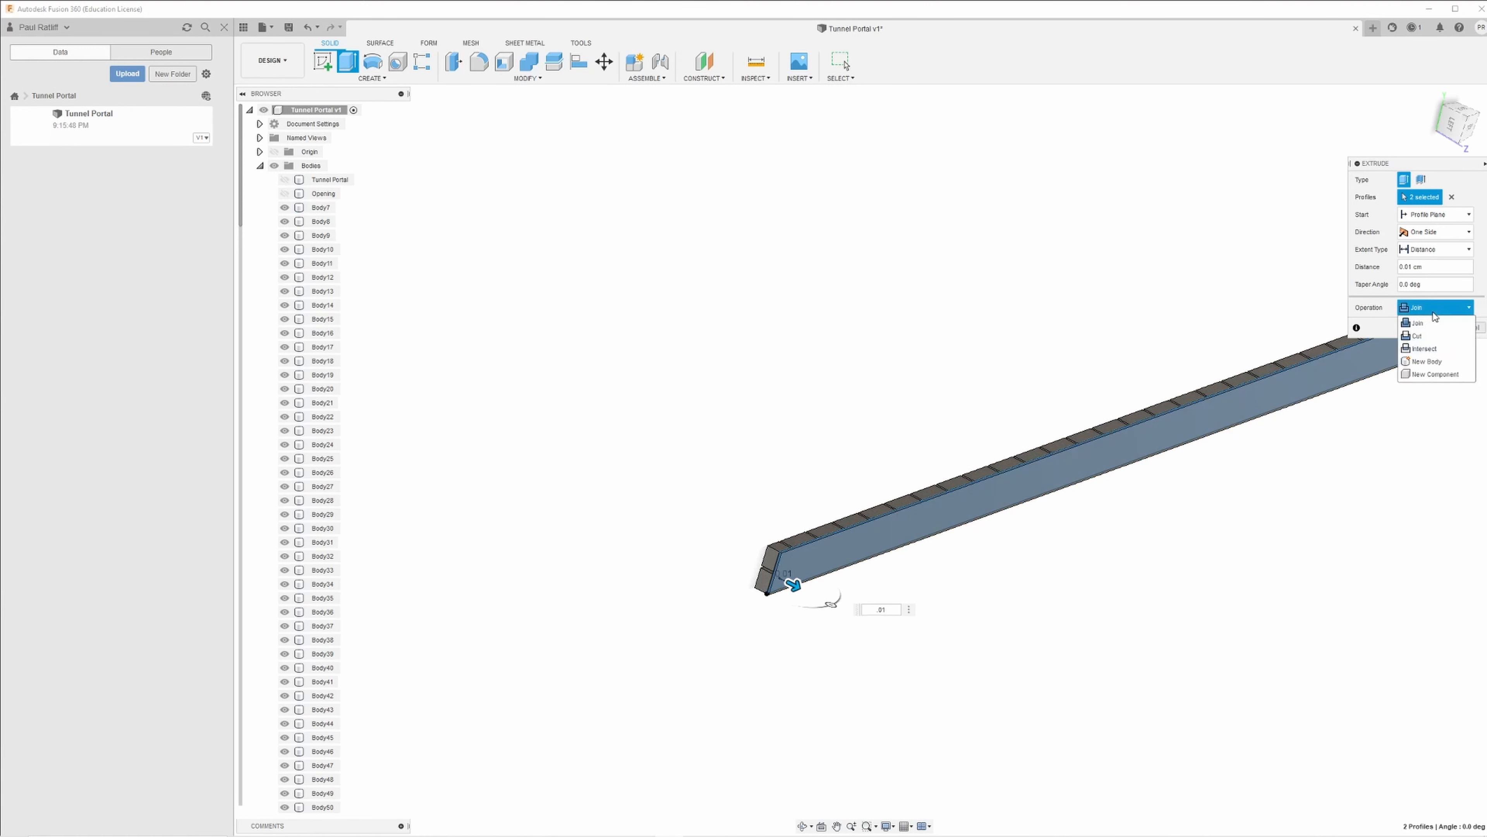
left_click(1424, 359)
left_click(1427, 327)
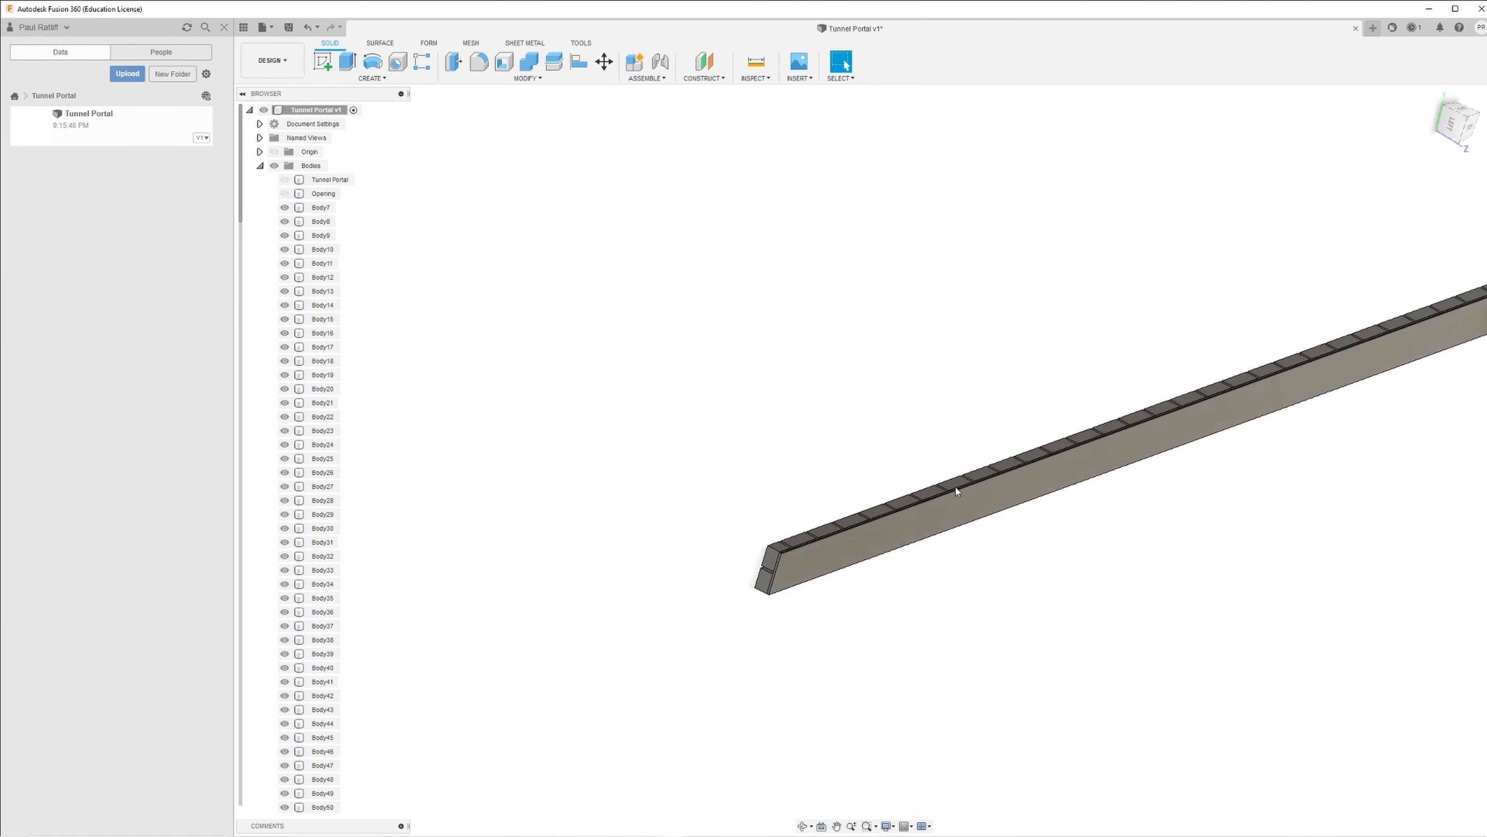
Step: Align the thin extruded body to the bricks, from its face in the joints to a brick's outer face
middle_click_drag(877, 520, 903, 562, "shift")
left_click(903, 563)
scroll(897, 564, "up", 8)
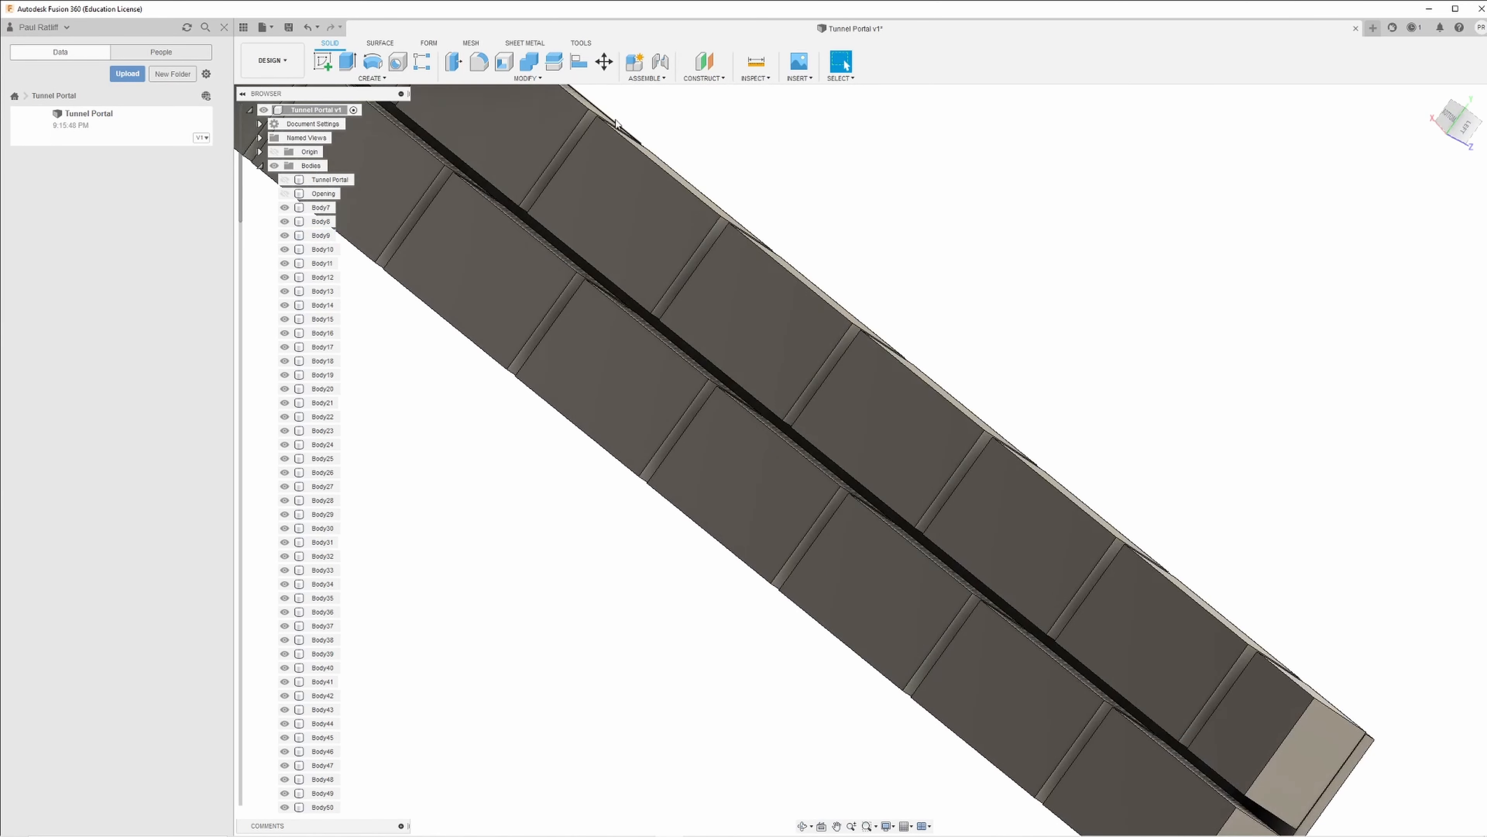
left_click(575, 64)
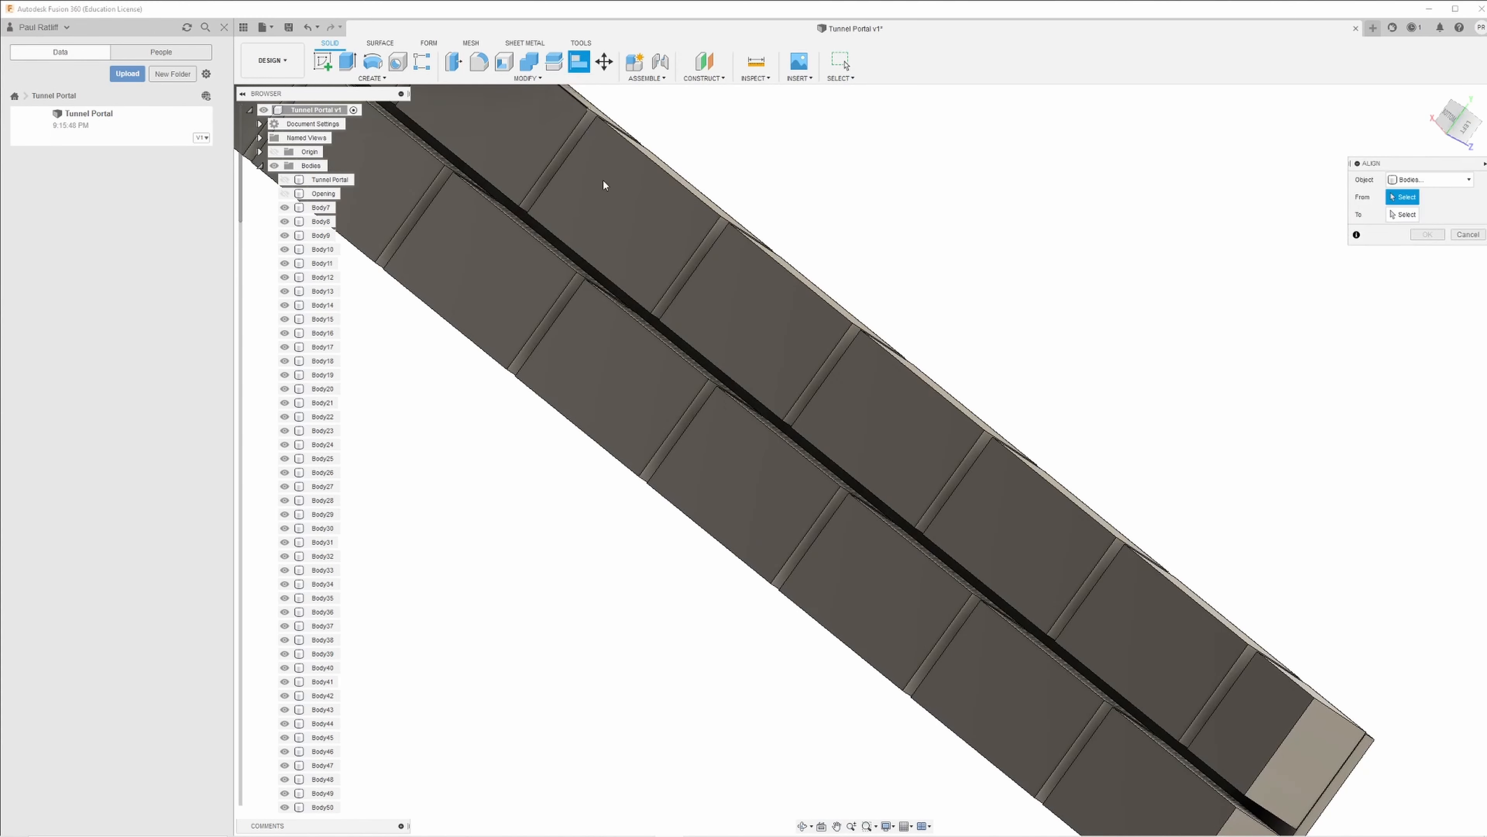
left_click(728, 360)
middle_click_drag(798, 439, 851, 507, "shift")
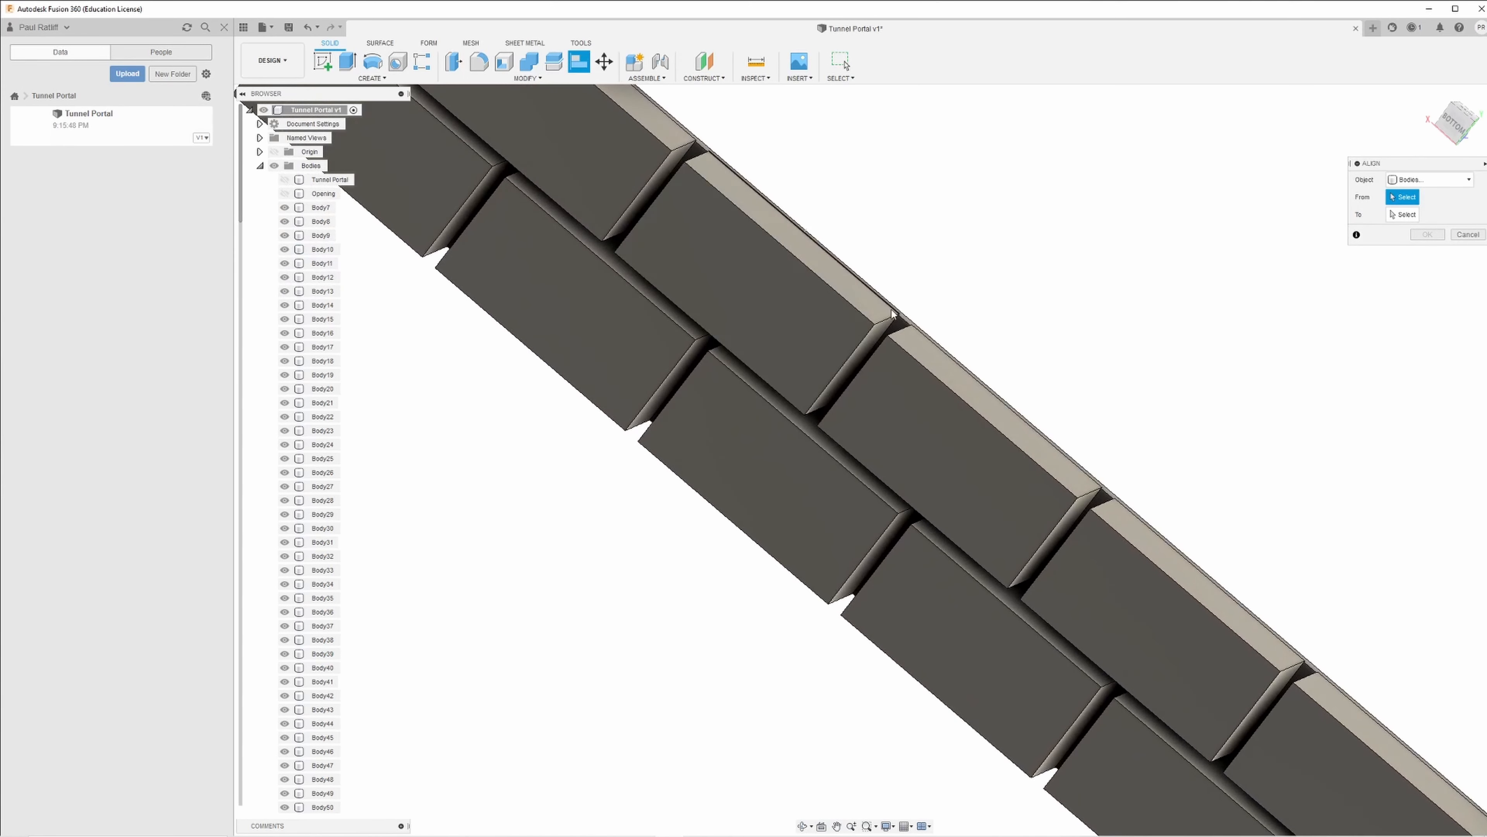
left_click(897, 324)
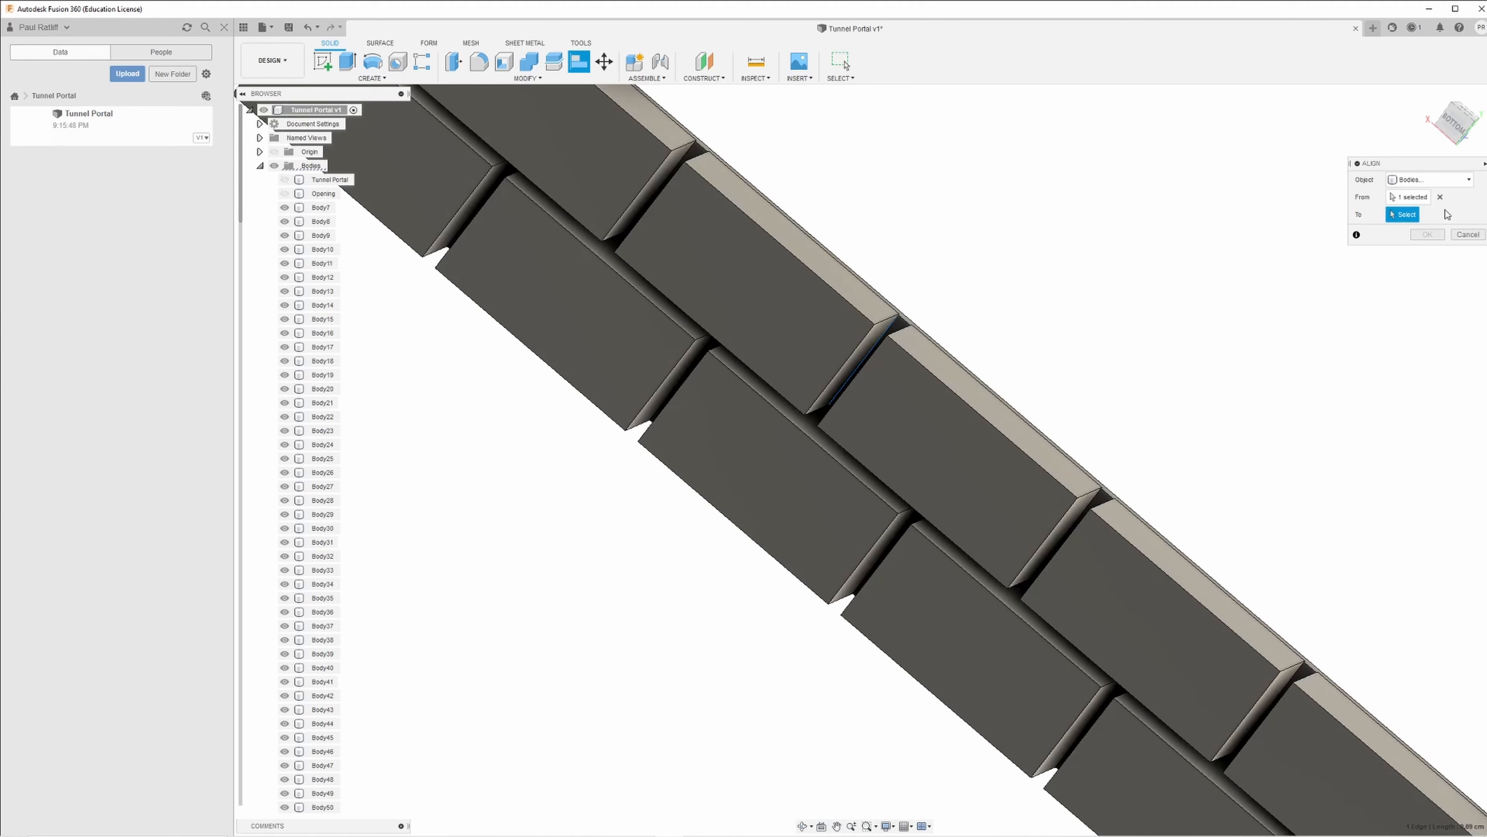
left_click(1440, 197)
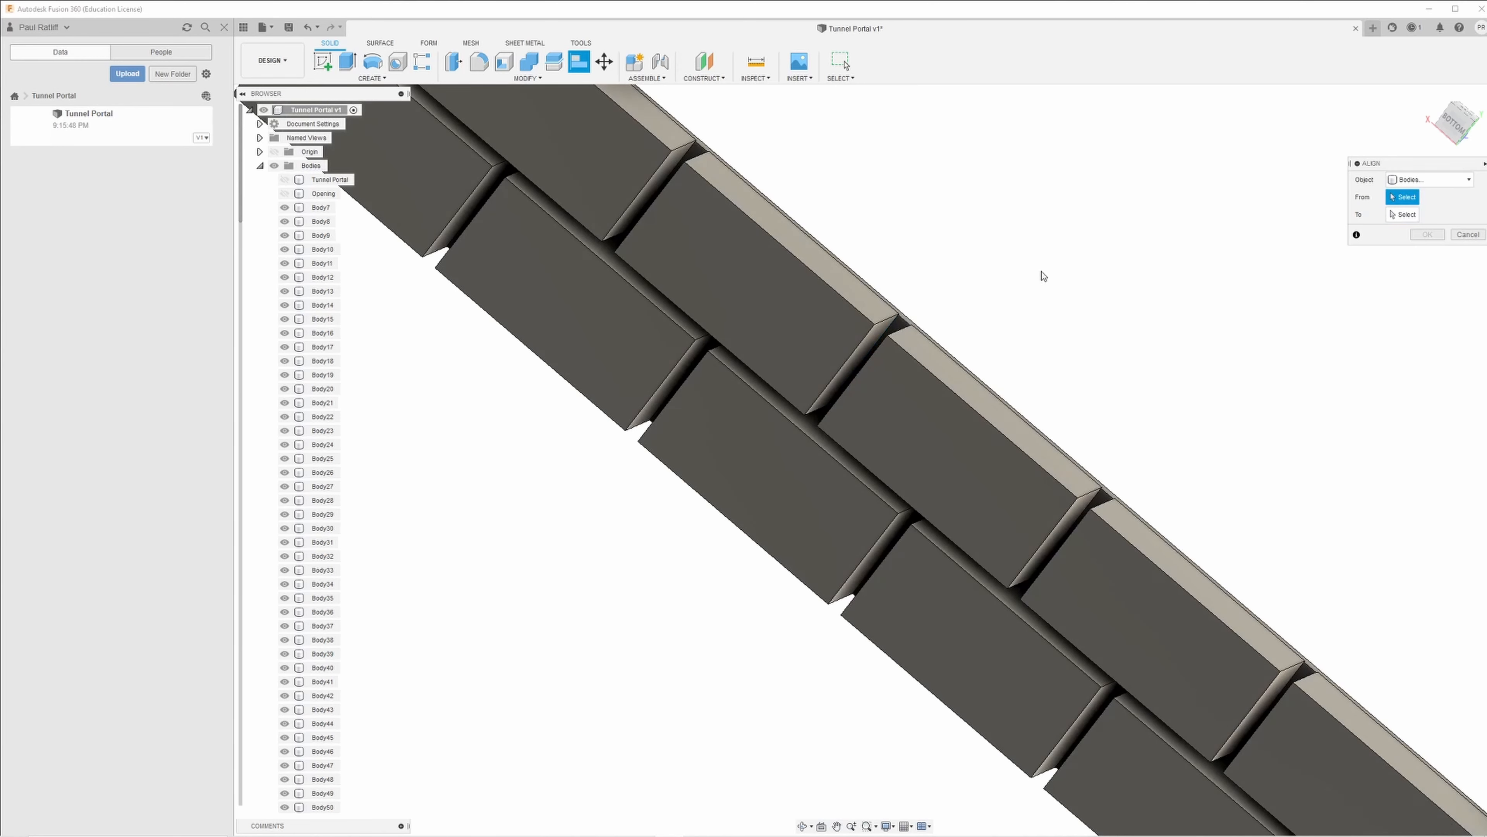
left_click(899, 324)
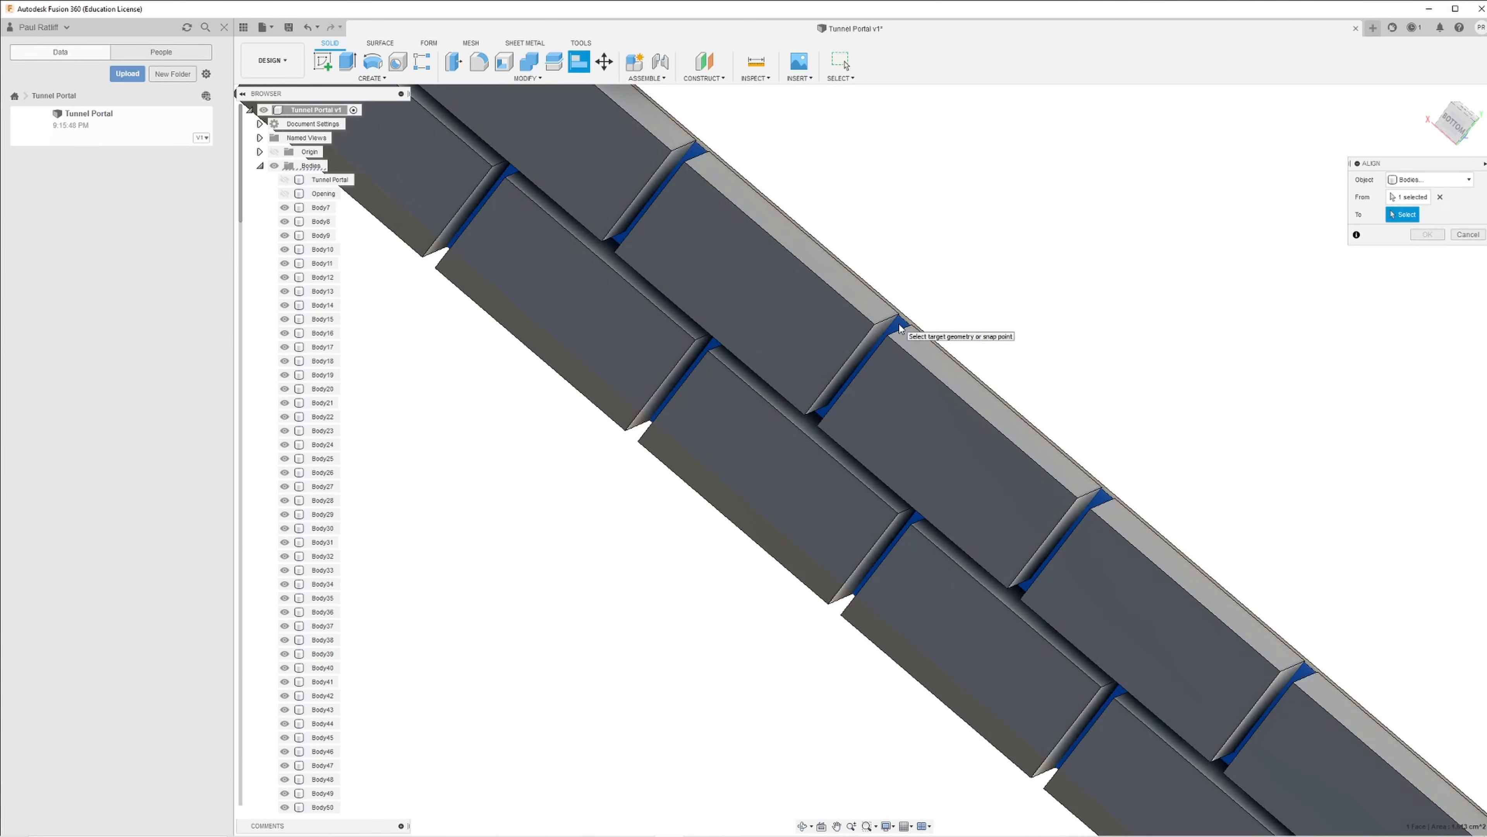
left_click(909, 385)
middle_click_drag(1003, 387, 1078, 473, "shift")
left_click(1427, 252)
Step: Examine the end and side of the brick strip to check the thin body's position in the joints
scroll(1078, 476, "down", 5)
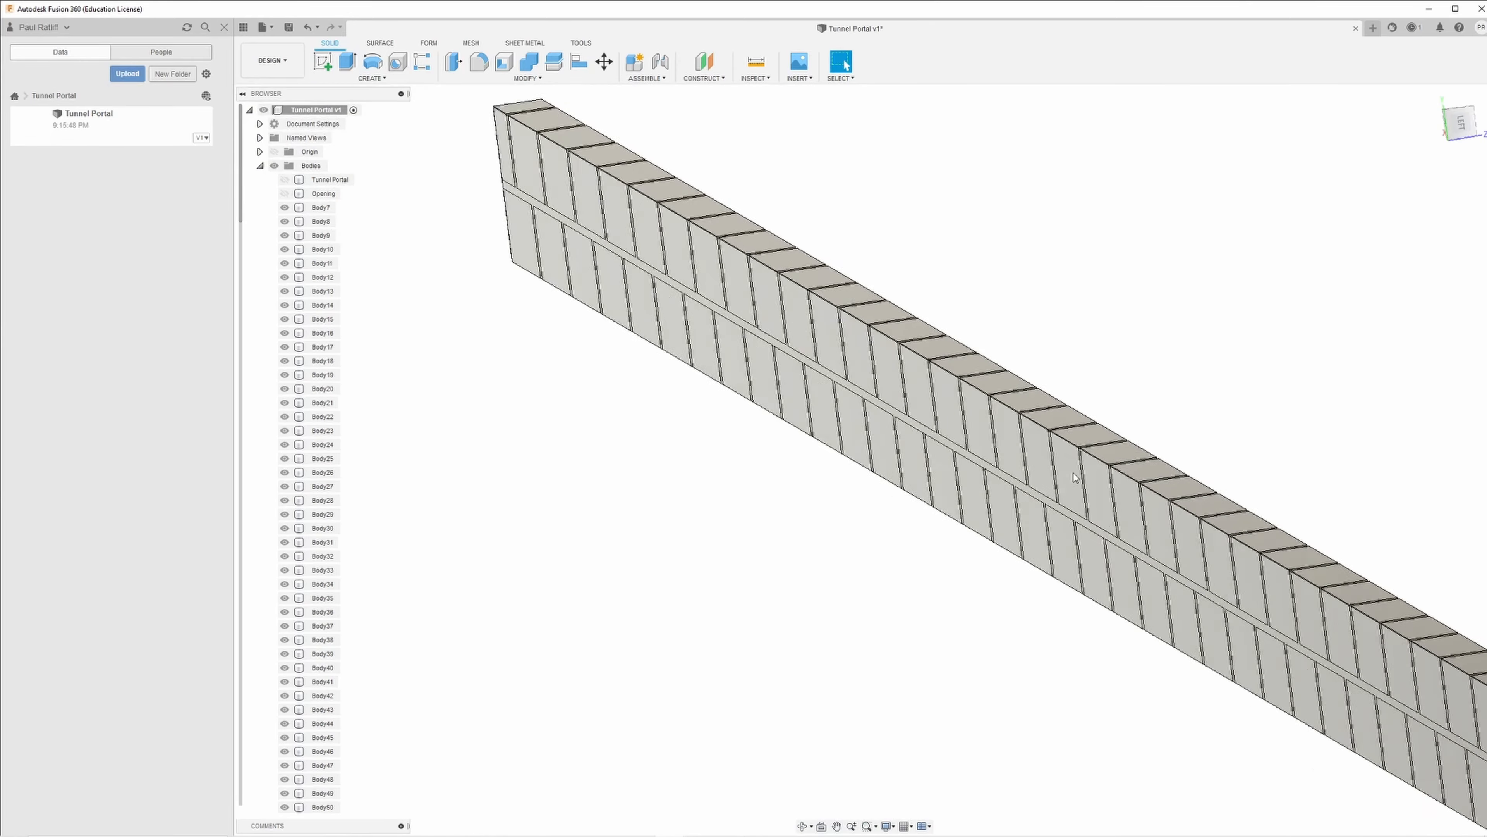
middle_click_drag(1167, 508, 1190, 551, "shift")
scroll(1098, 577, "up", 5)
middle_click_drag(1098, 577, 1015, 603, "shift")
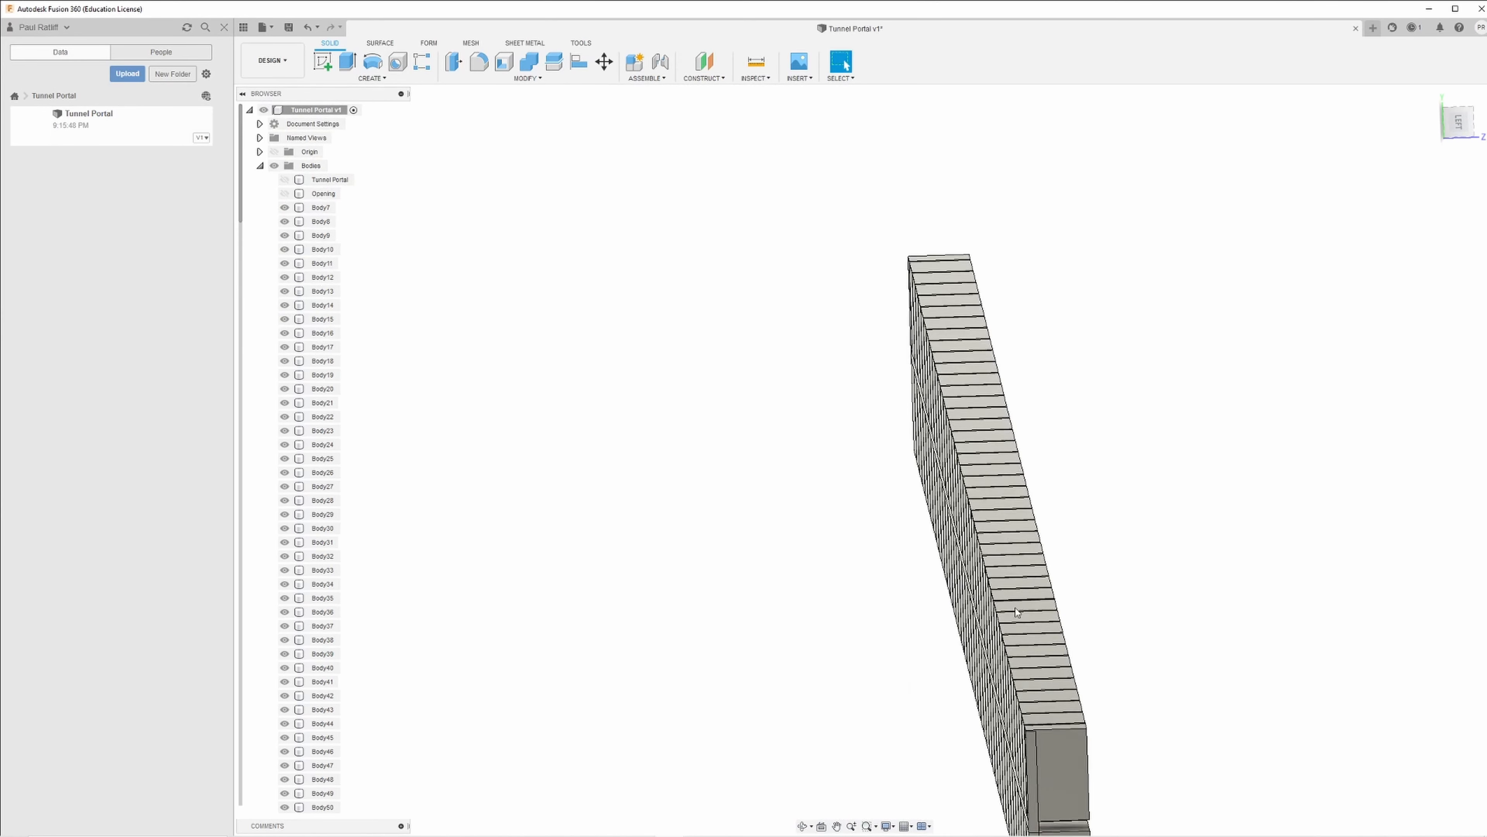
scroll(1018, 631, "up", 5)
scroll(1010, 639, "up", 2)
scroll(1005, 639, "up", 2)
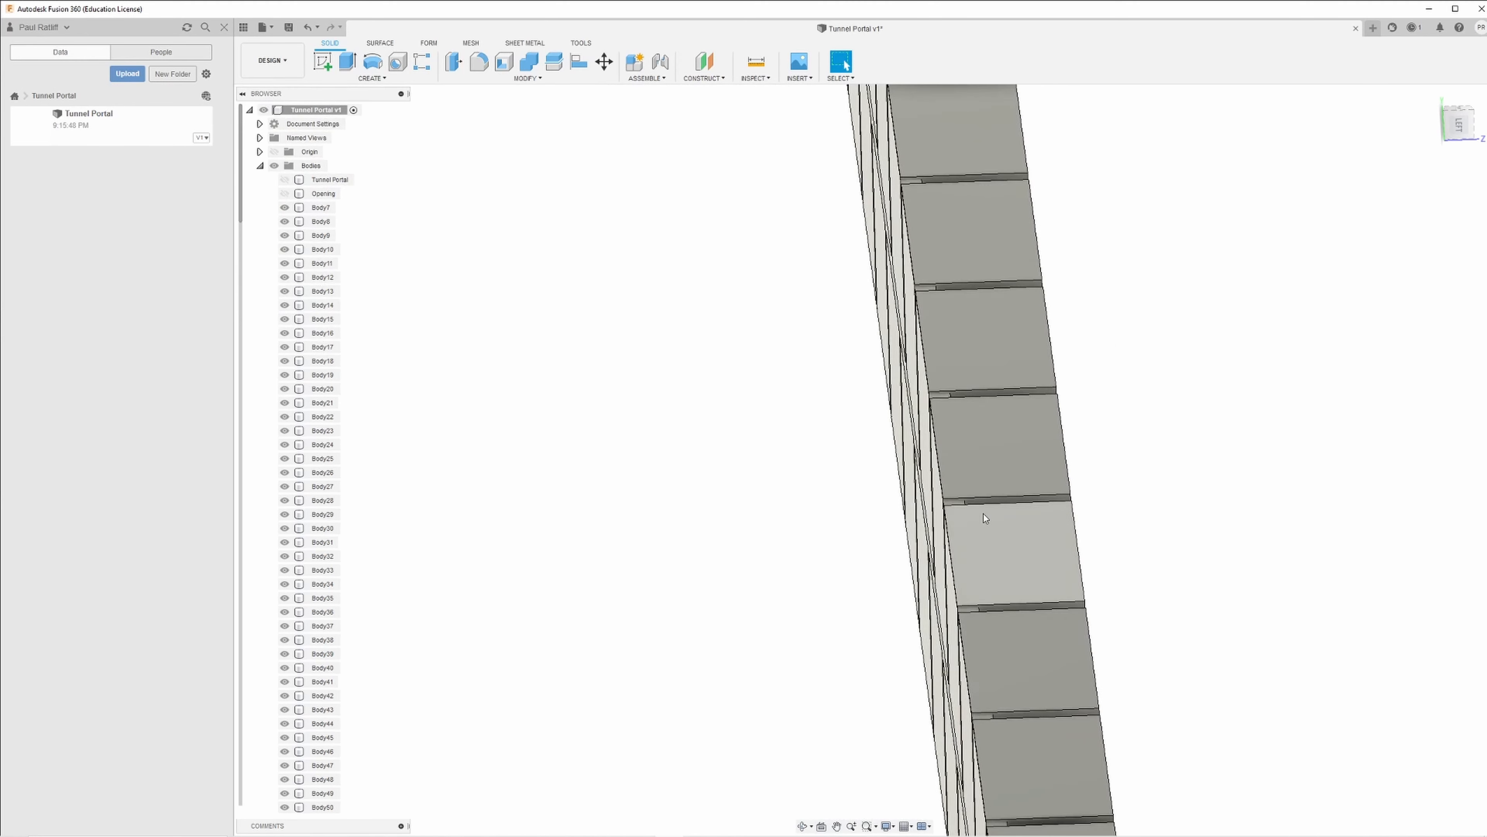
Step: Offset the thin mortar body's long edge face by 0.001 cm so it is flush with the bricks
scroll(985, 516, "up", 2)
scroll(982, 513, "up", 3)
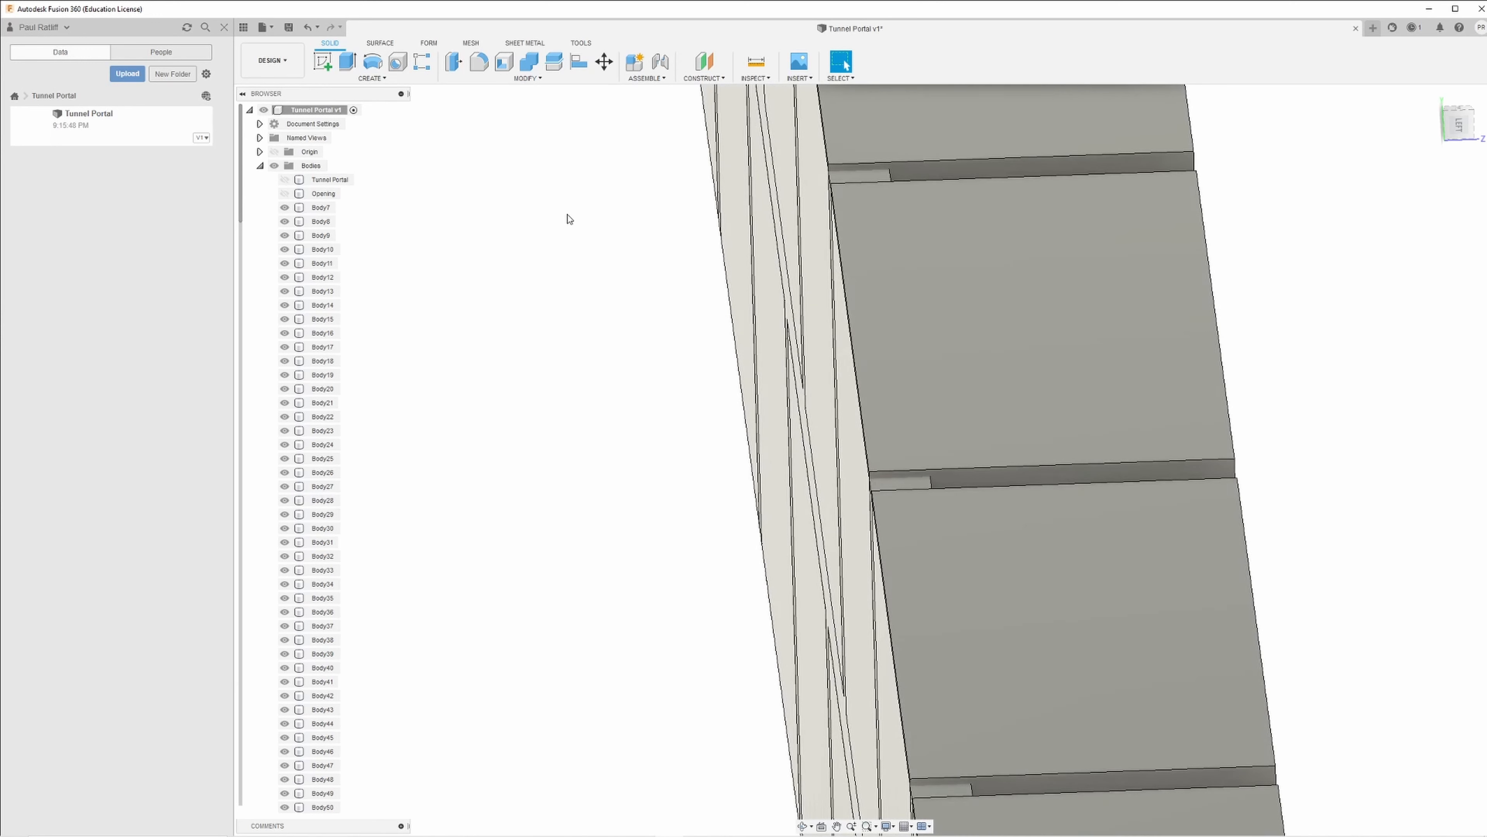
left_click(453, 61)
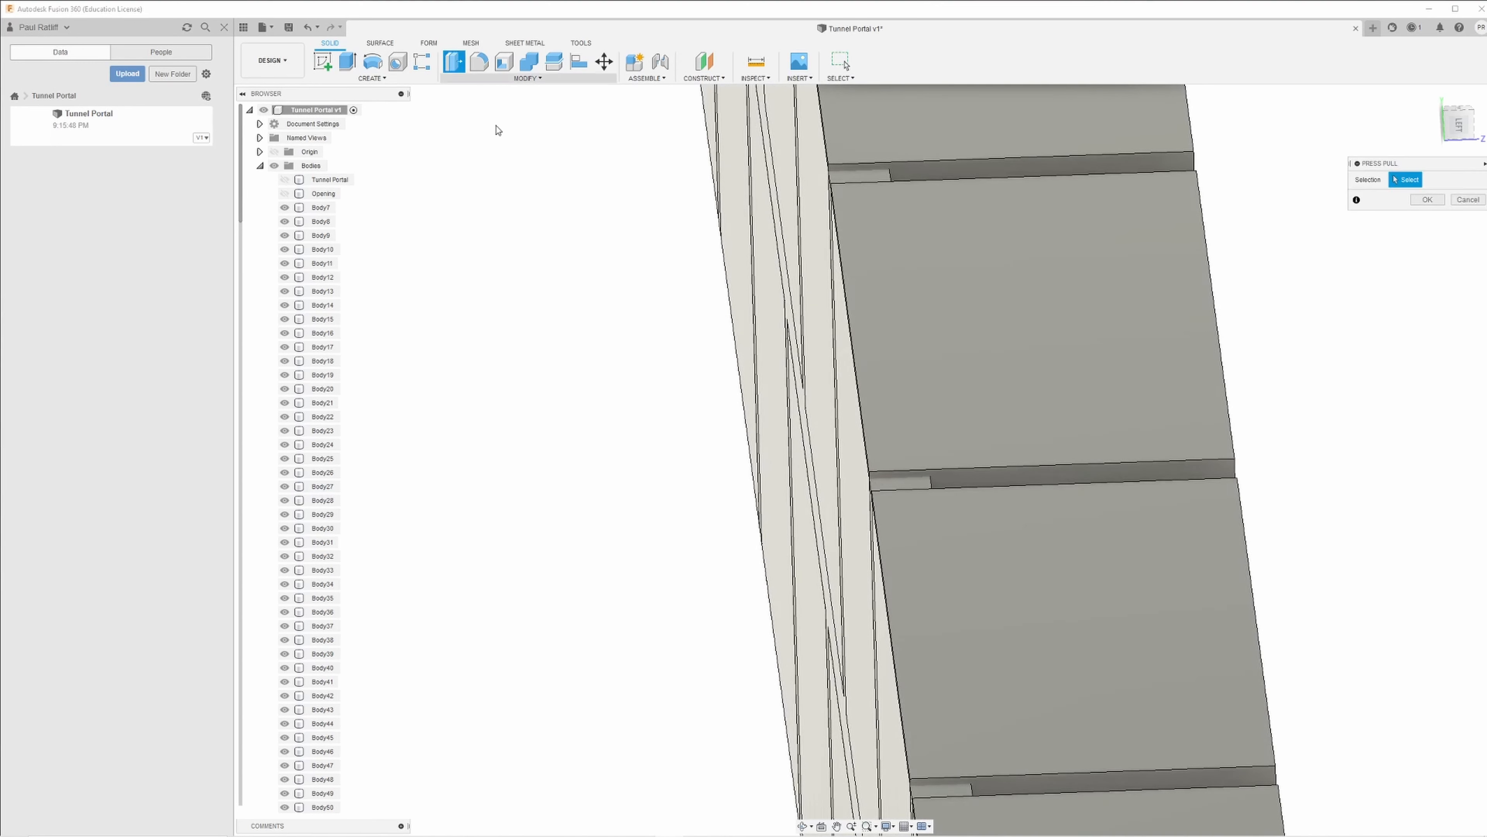
left_click(900, 483)
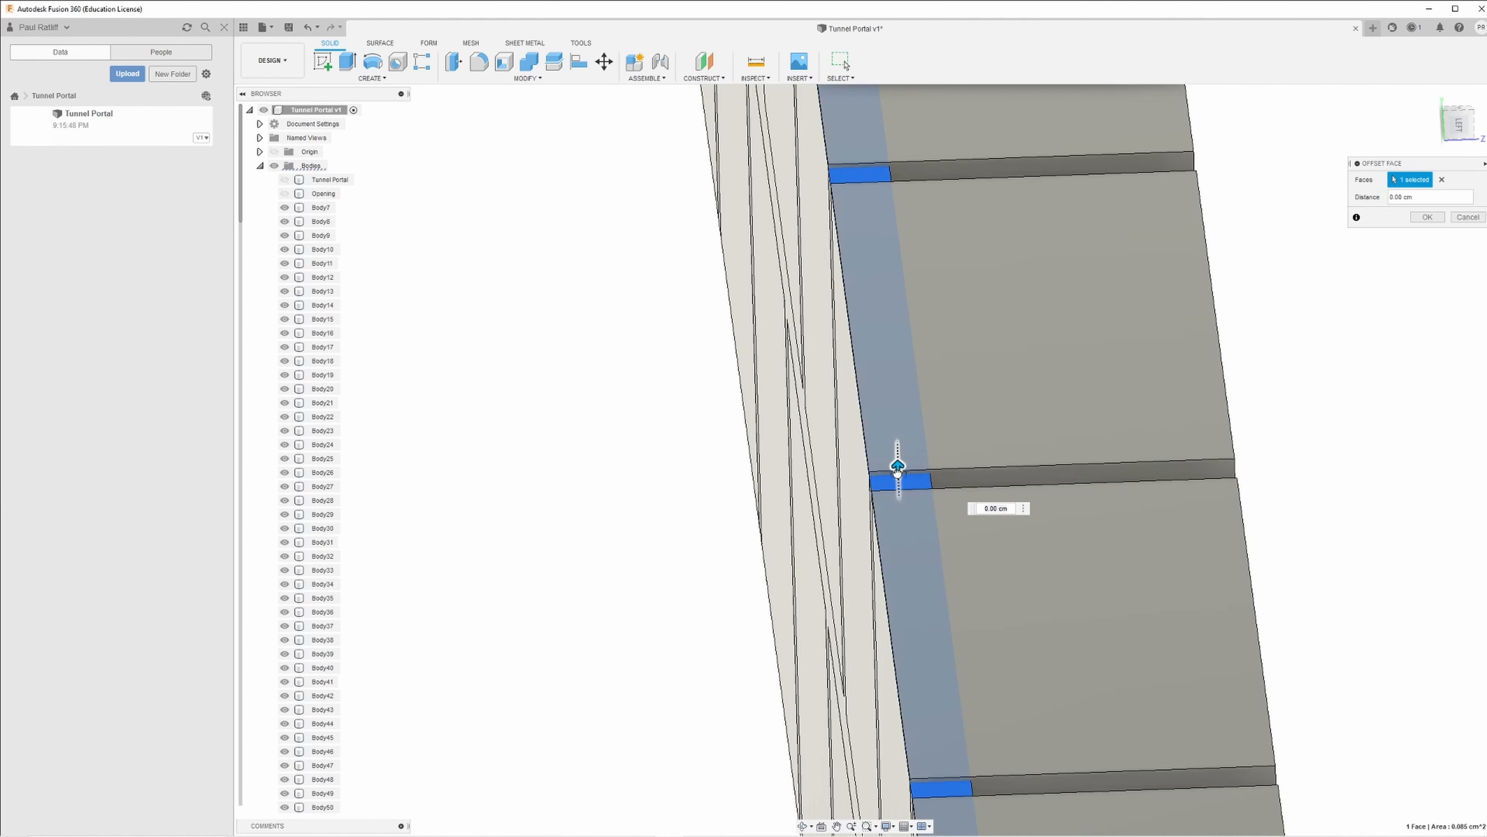
left_click(961, 415)
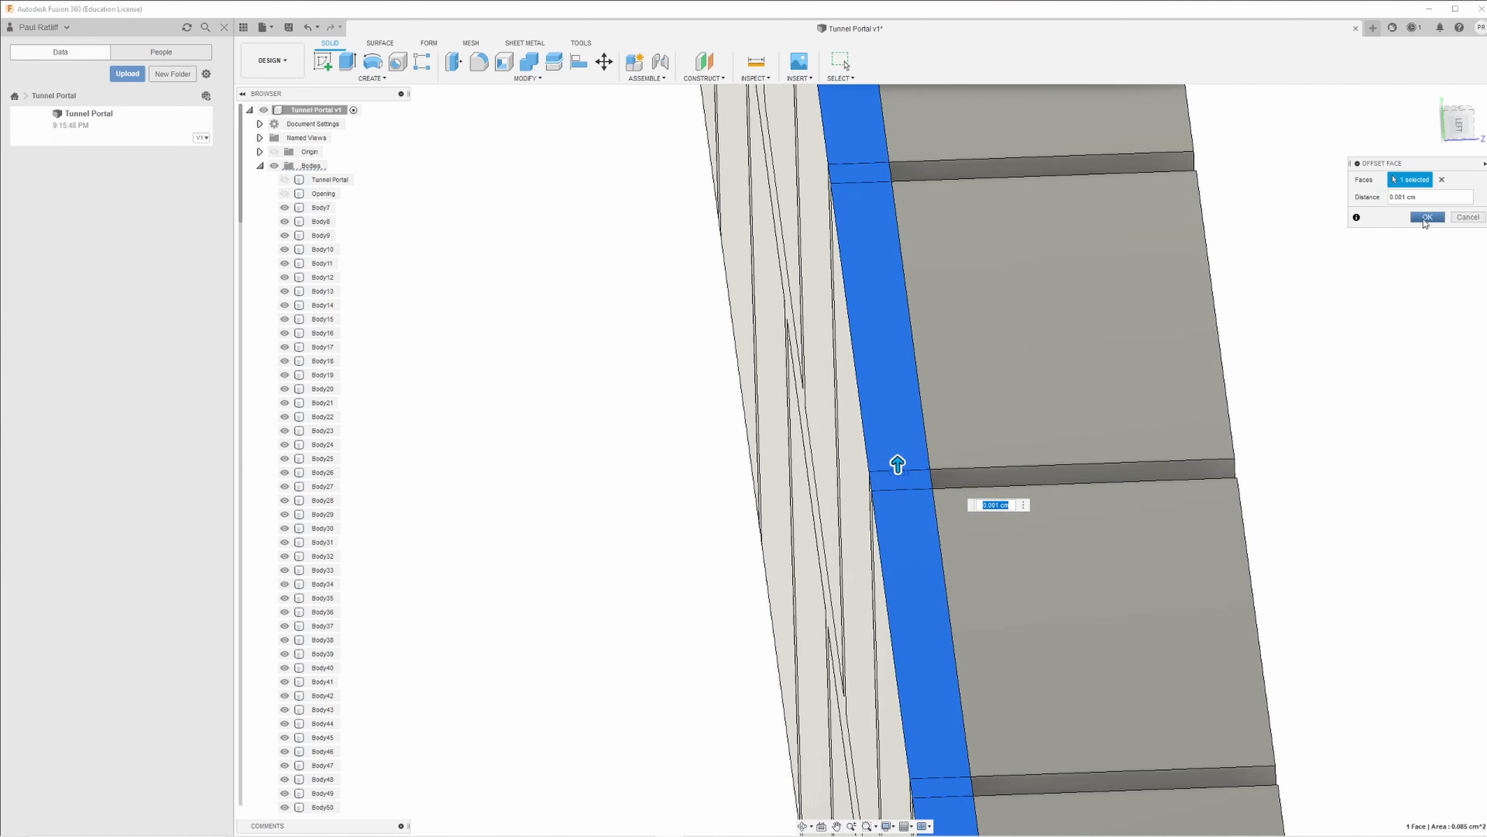
left_click(1426, 217)
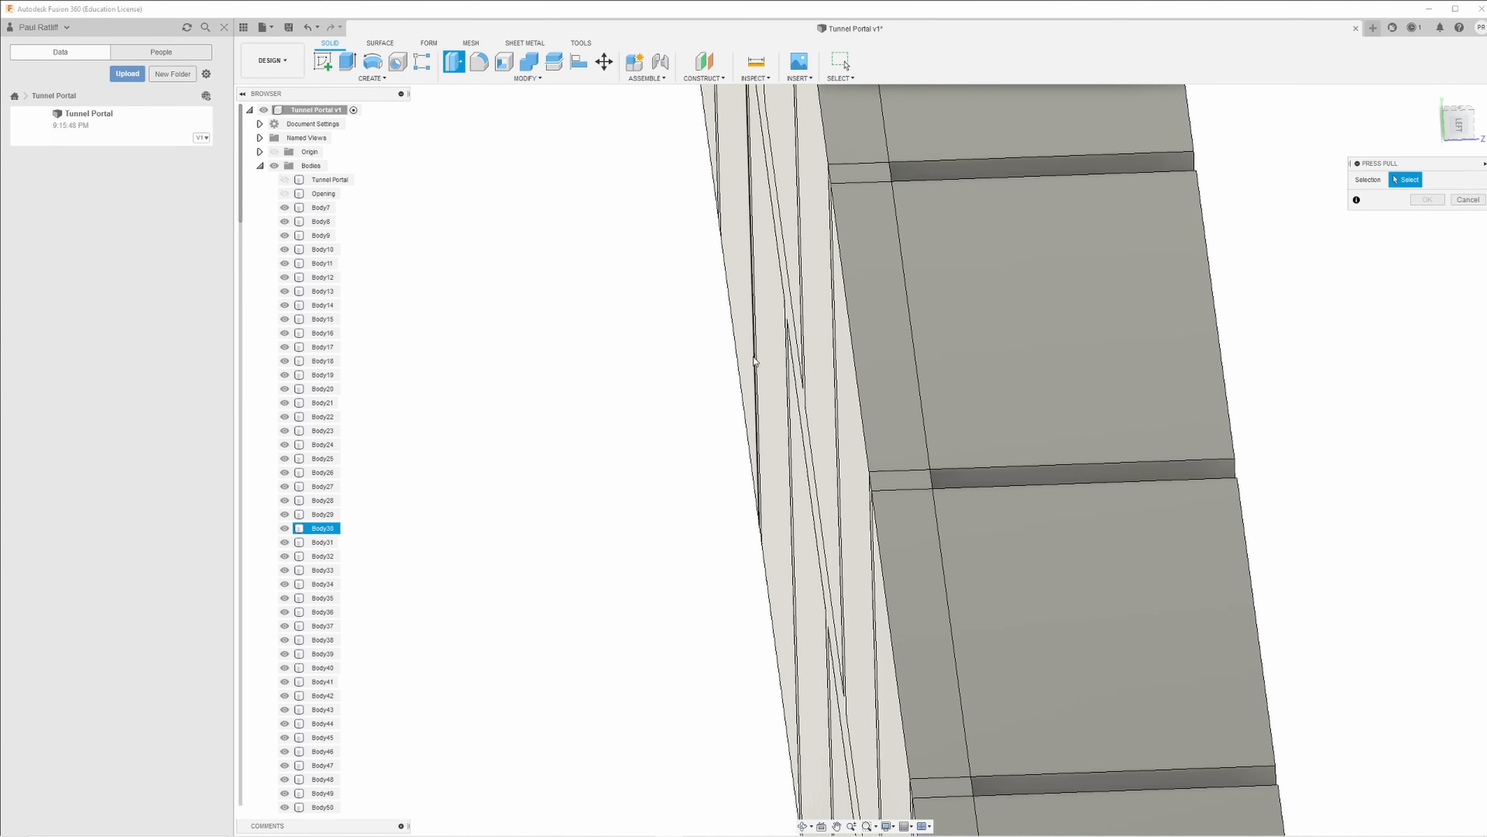
Step: Offset the mortar body's long edge face outward by 0.004 cm, beyond the upper brick row
left_click(892, 480)
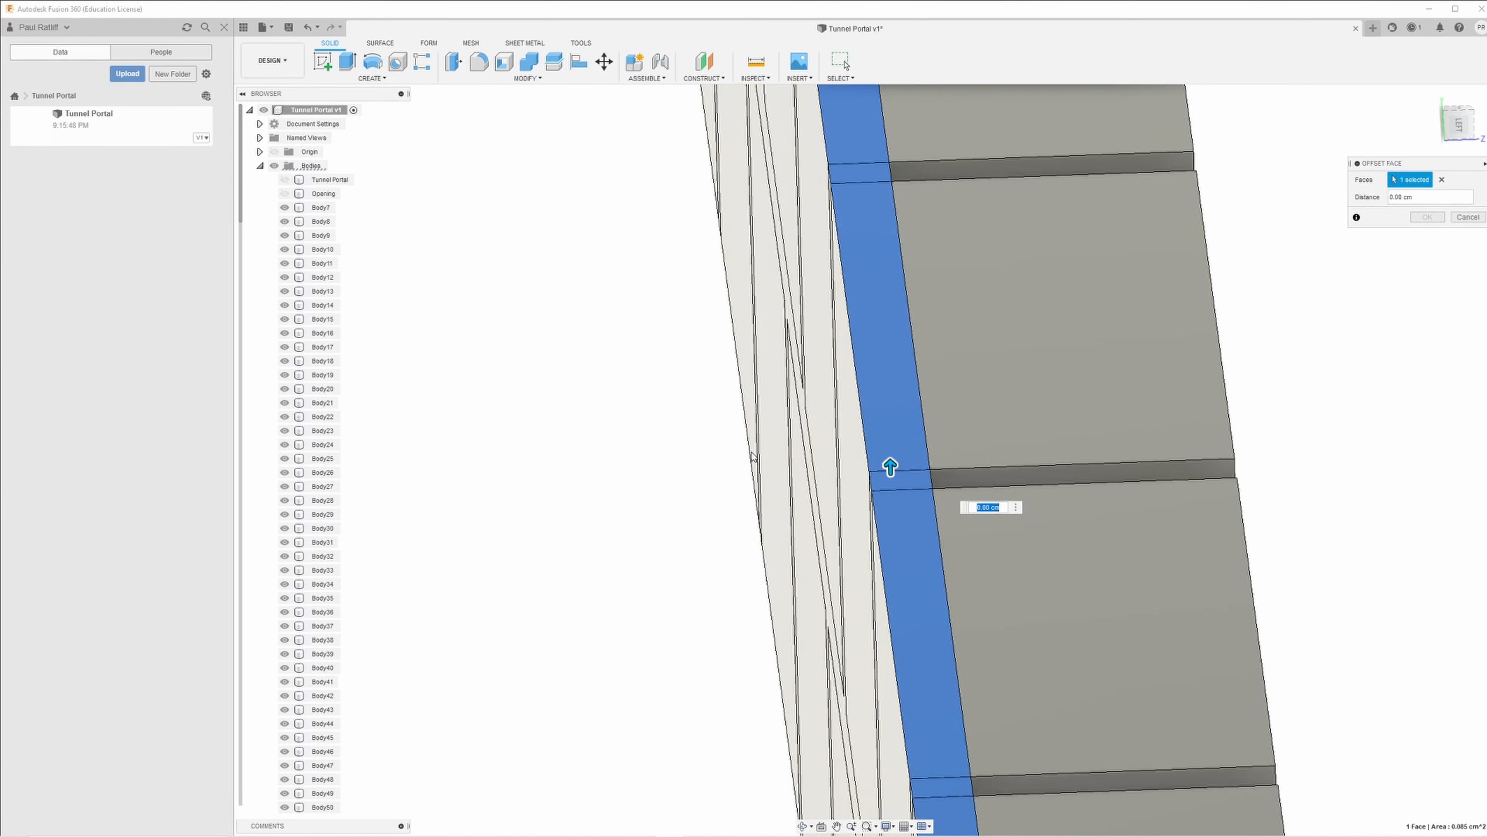
middle_click_drag(765, 509, 900, 562, "shift")
scroll(900, 563, "down", 3)
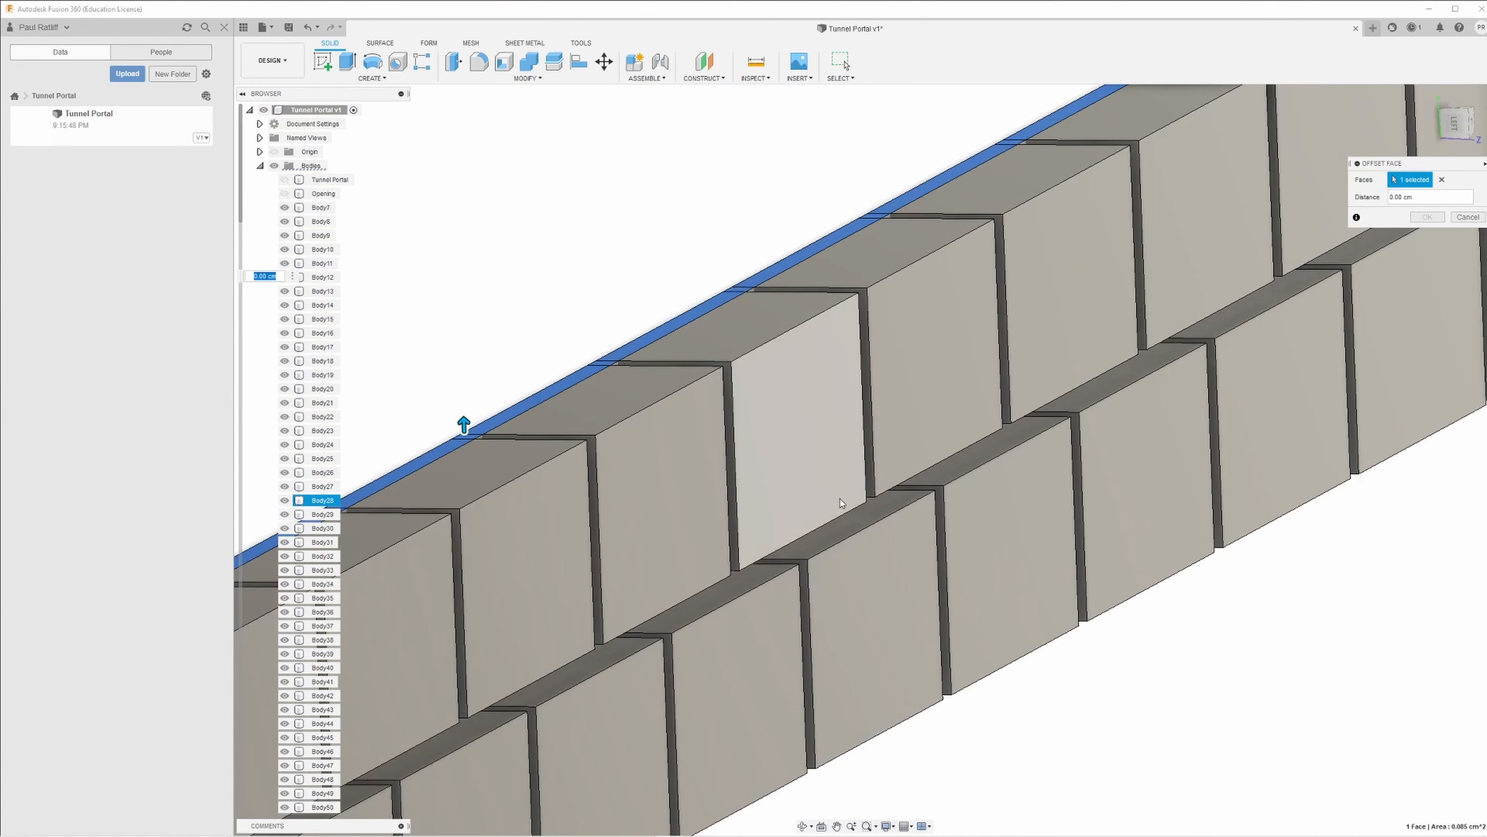
middle_click_drag(654, 472, 846, 385)
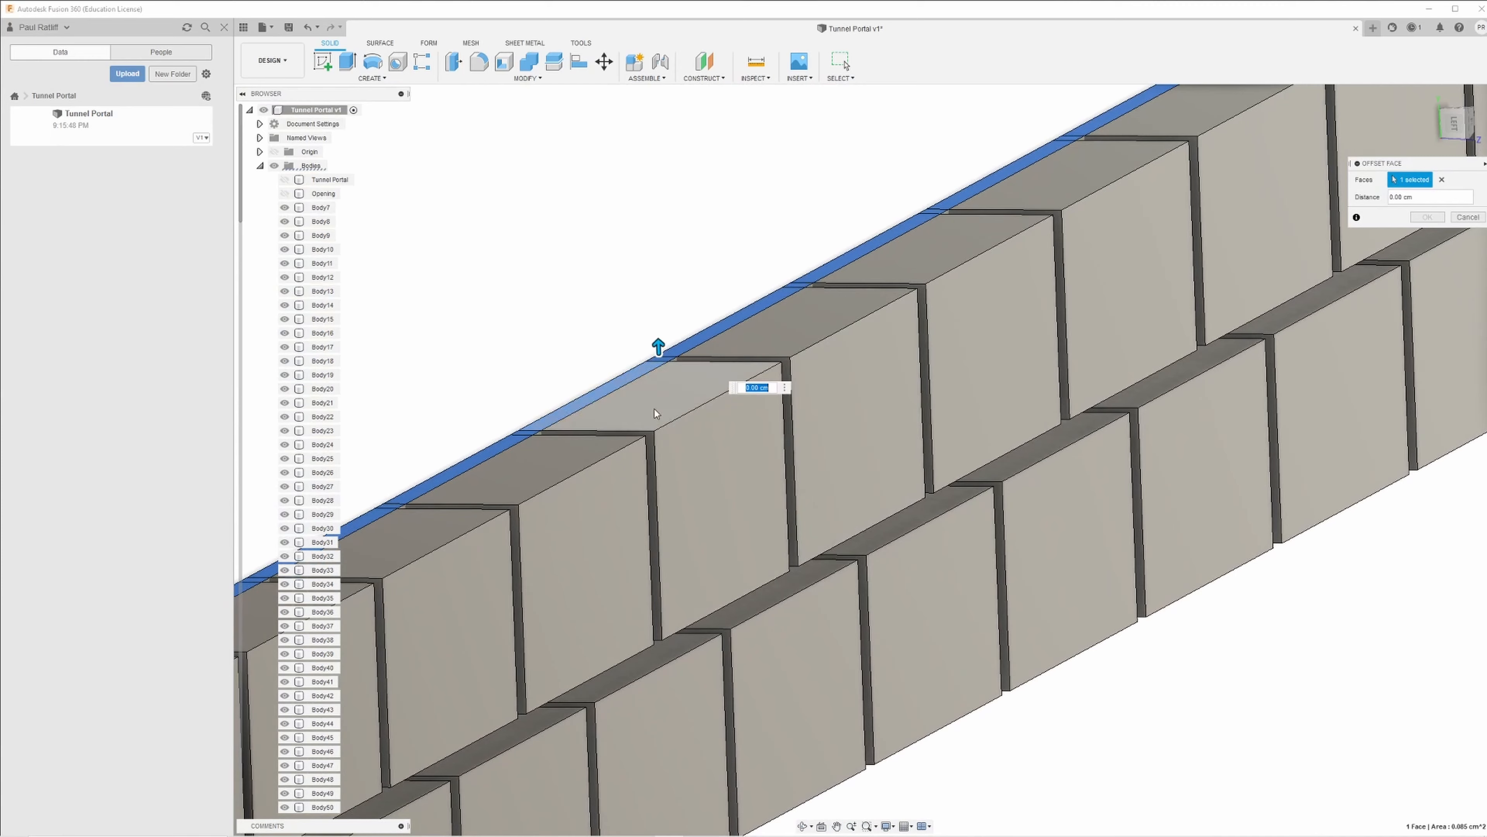
middle_click_drag(660, 414, 655, 391, "shift")
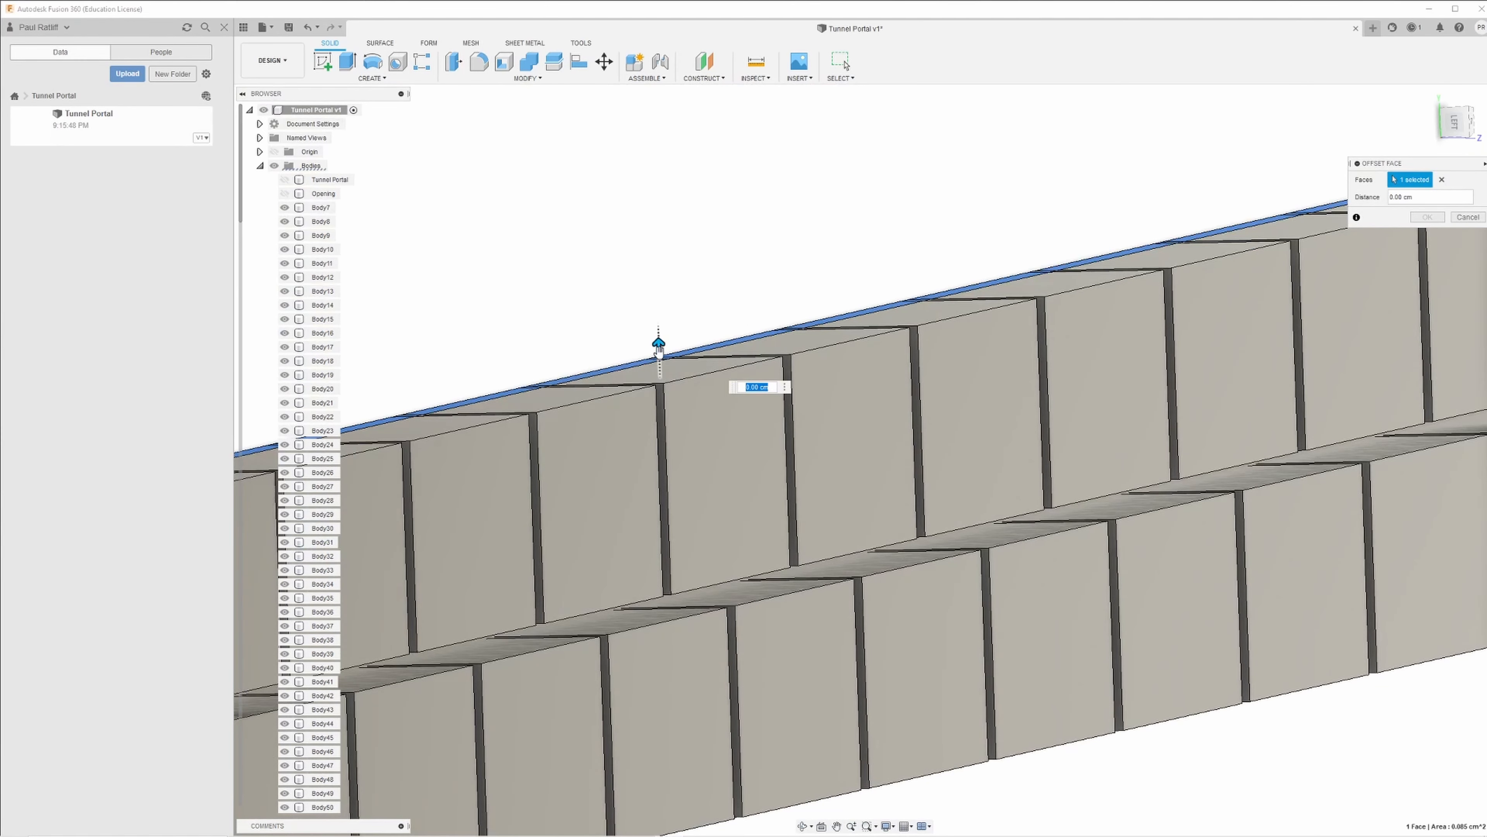
left_click_drag(658, 344, 658, 334)
middle_click_drag(660, 404, 1312, 243, "shift")
scroll(674, 415, "down", 1)
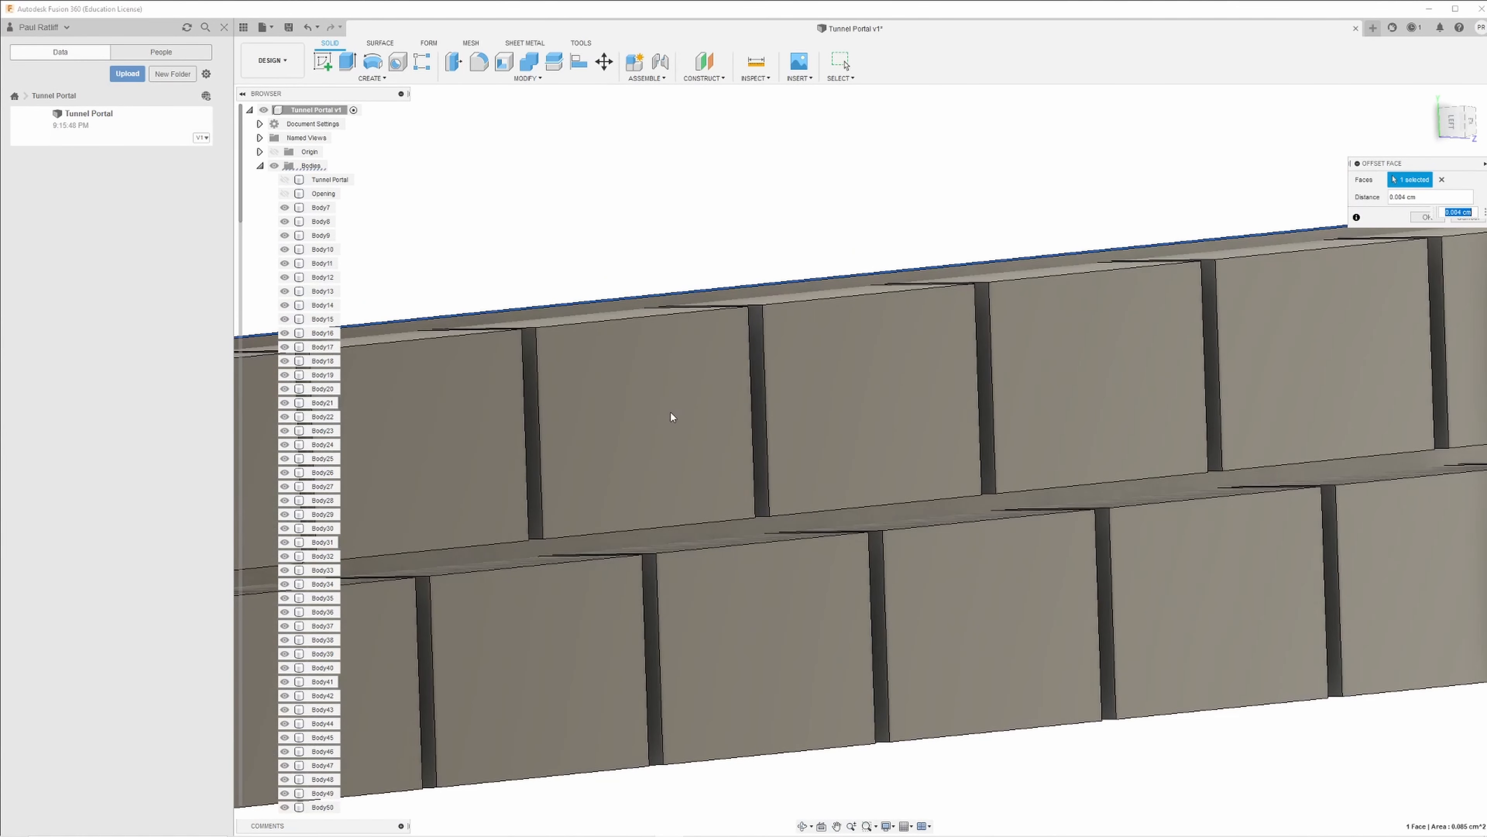
scroll(728, 405, "down", 4)
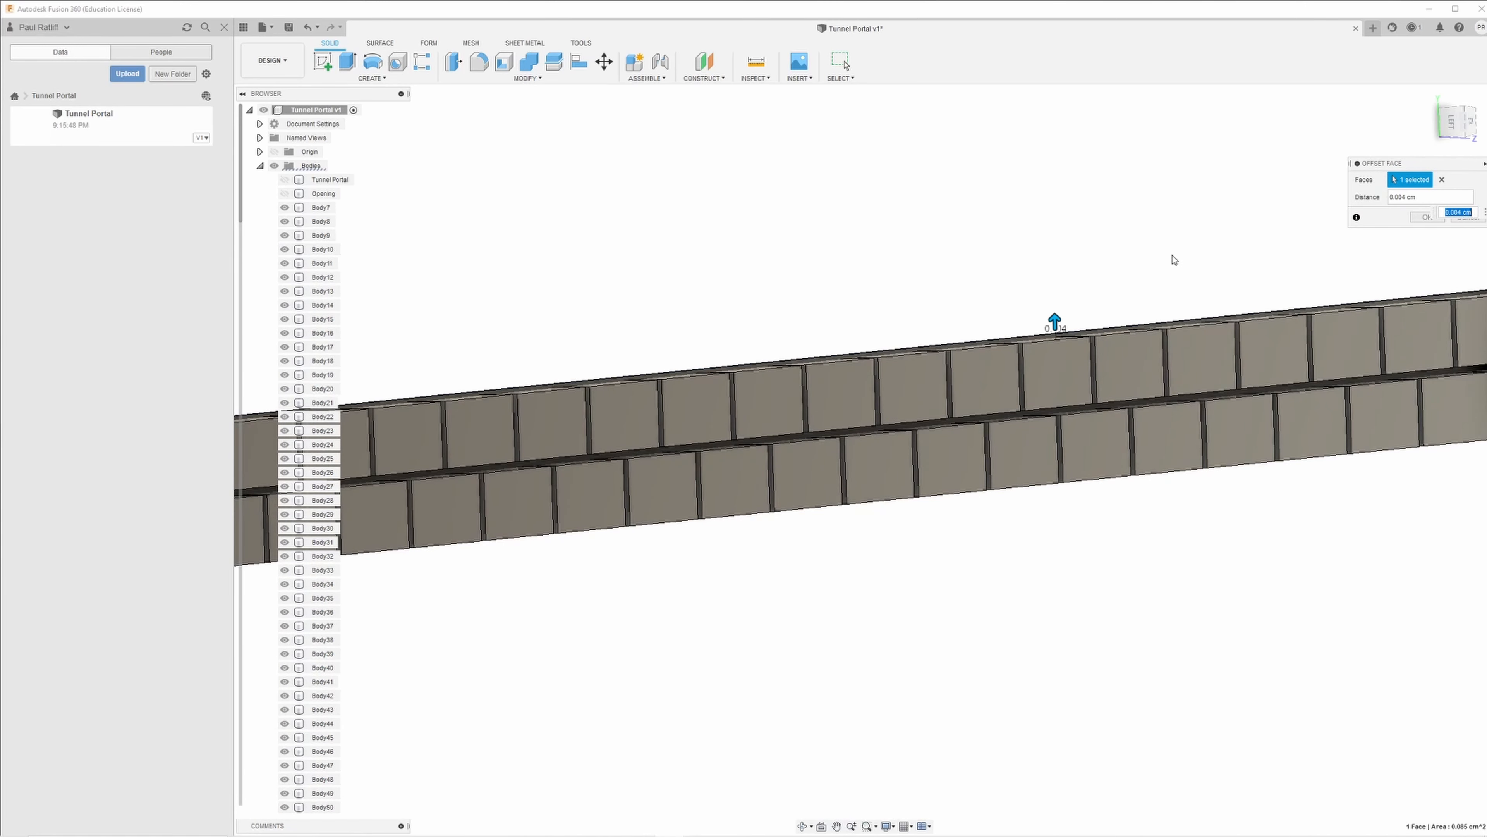
mouse_move(632, 419)
middle_mouse_down()
mouse_move(1106, 345)
mouse_move(857, 299)
mouse_move(568, 327)
middle_mouse_up()
middle_click_drag(953, 286, 780, 315)
scroll(806, 323, "up", 5)
scroll(809, 323, "up", 2)
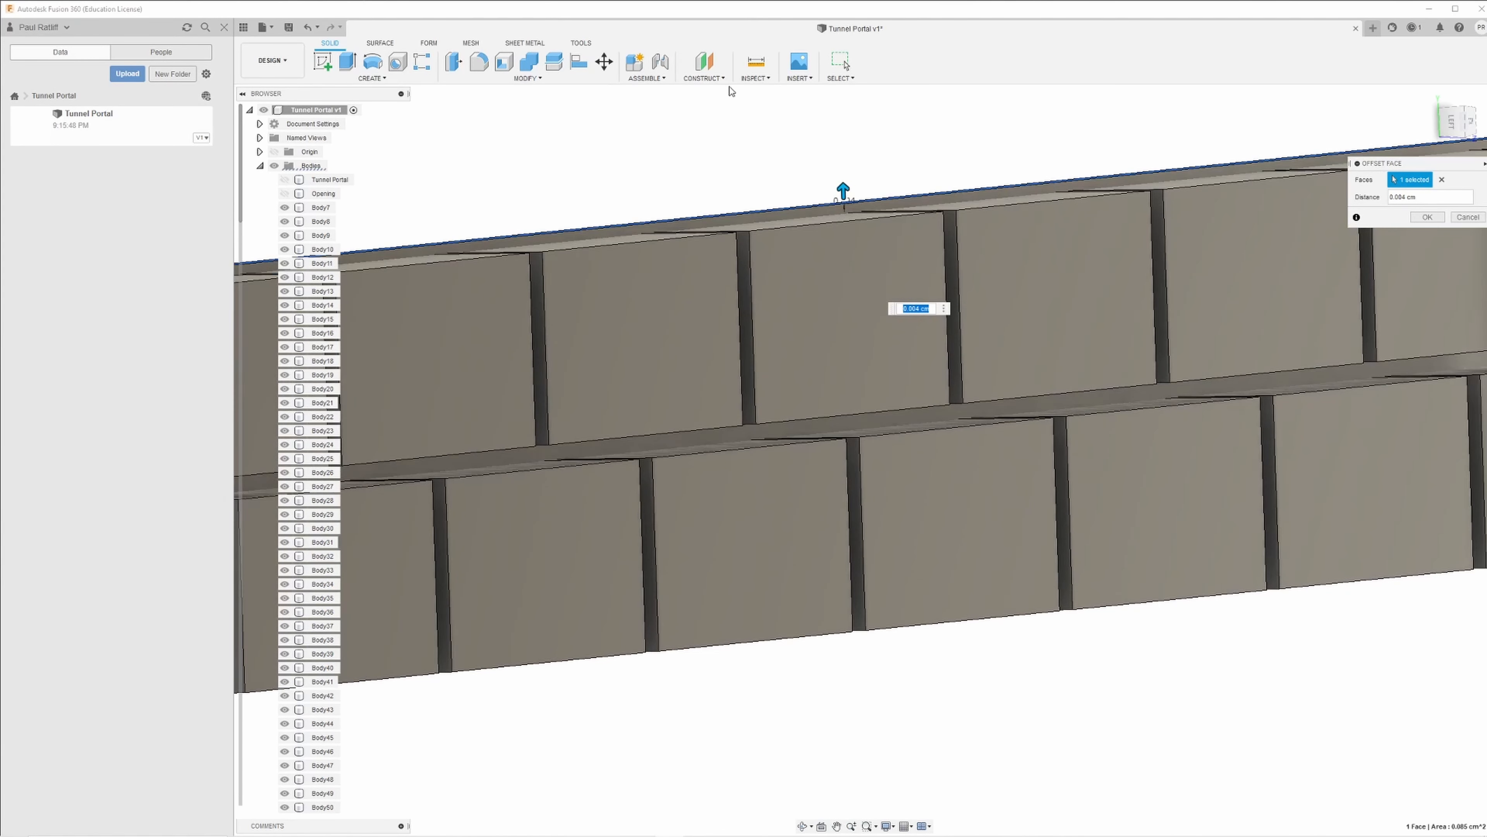
Step: Measure the mortar gap between the facing edges of the upper and lower brick rows
left_click(755, 65)
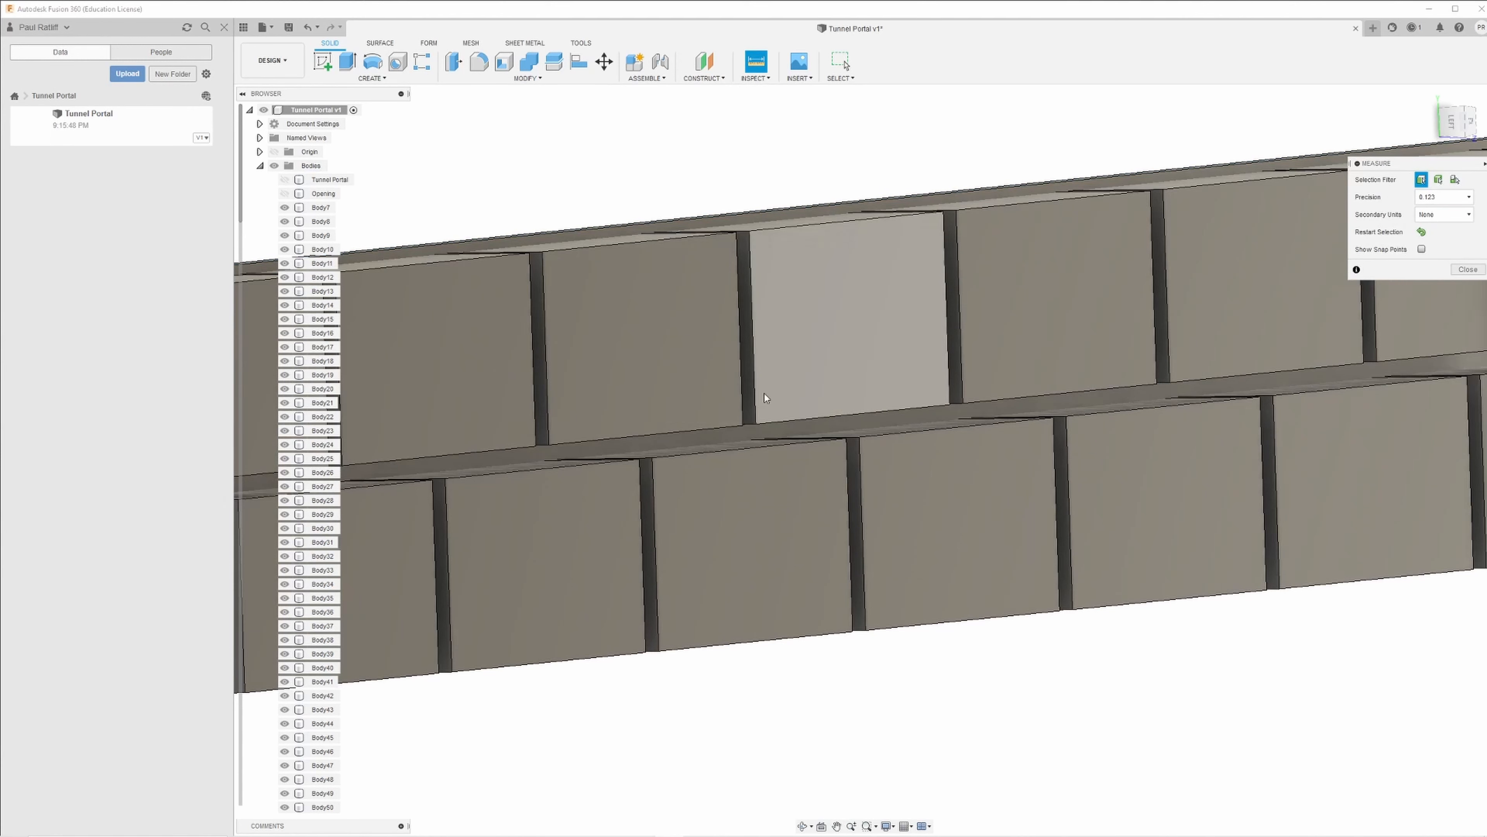
left_click(774, 421)
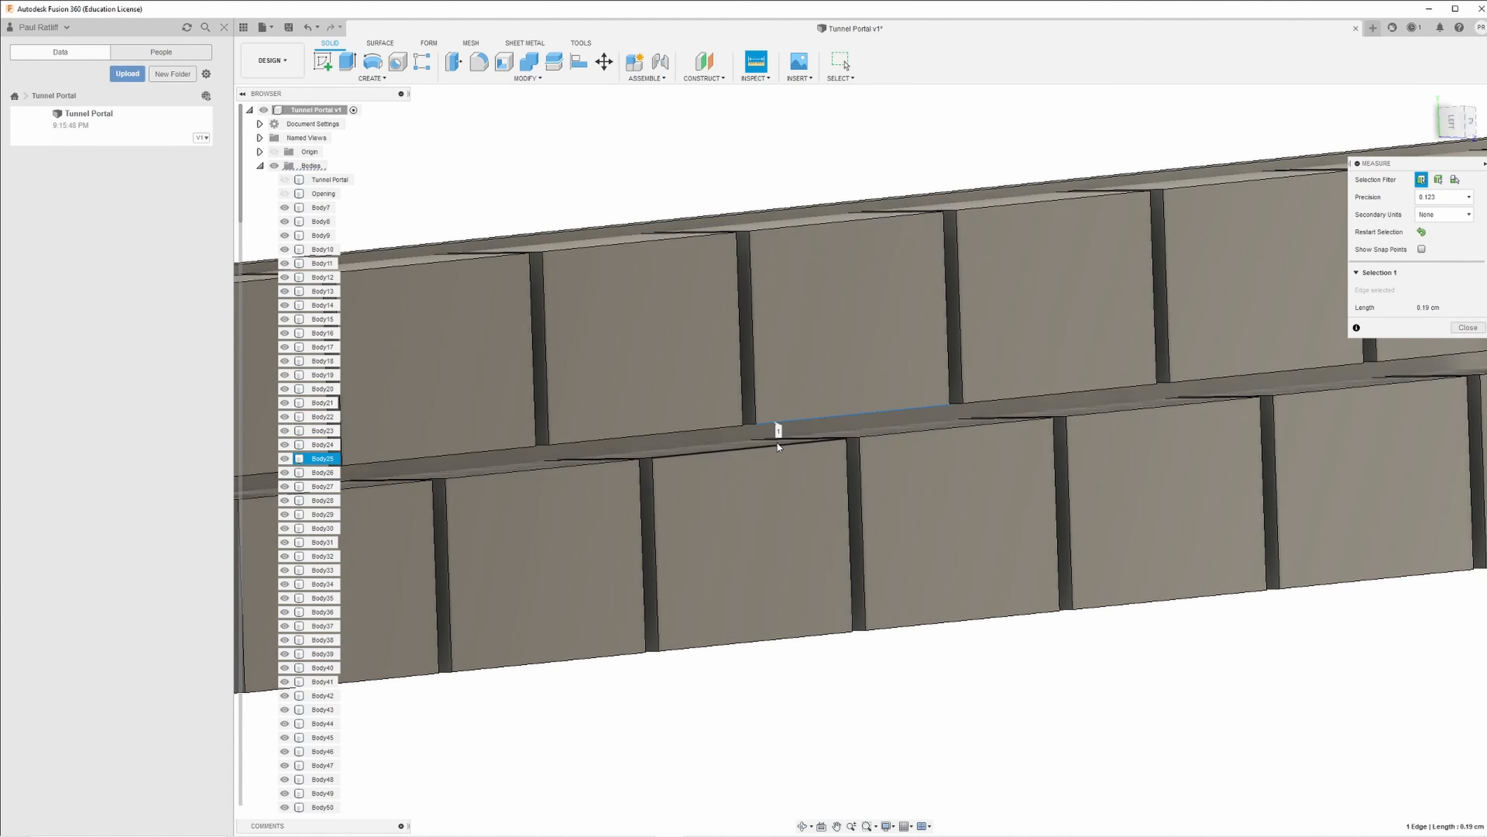
left_click(779, 444)
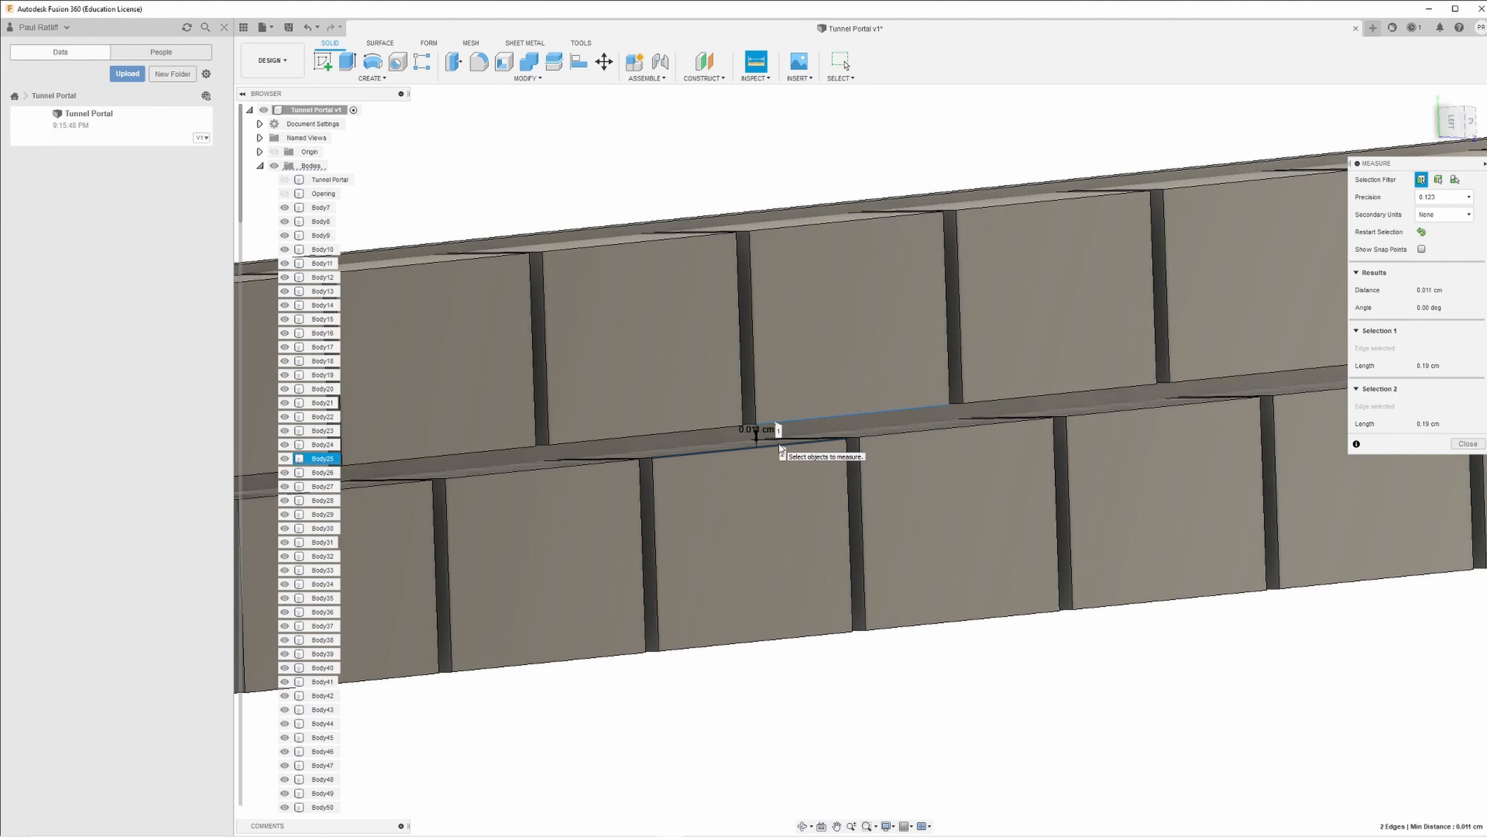
left_click(1468, 444)
Step: Offset the mortar body's protruding edge face back inward until it is level with the bricks
scroll(1347, 319, "down", 5)
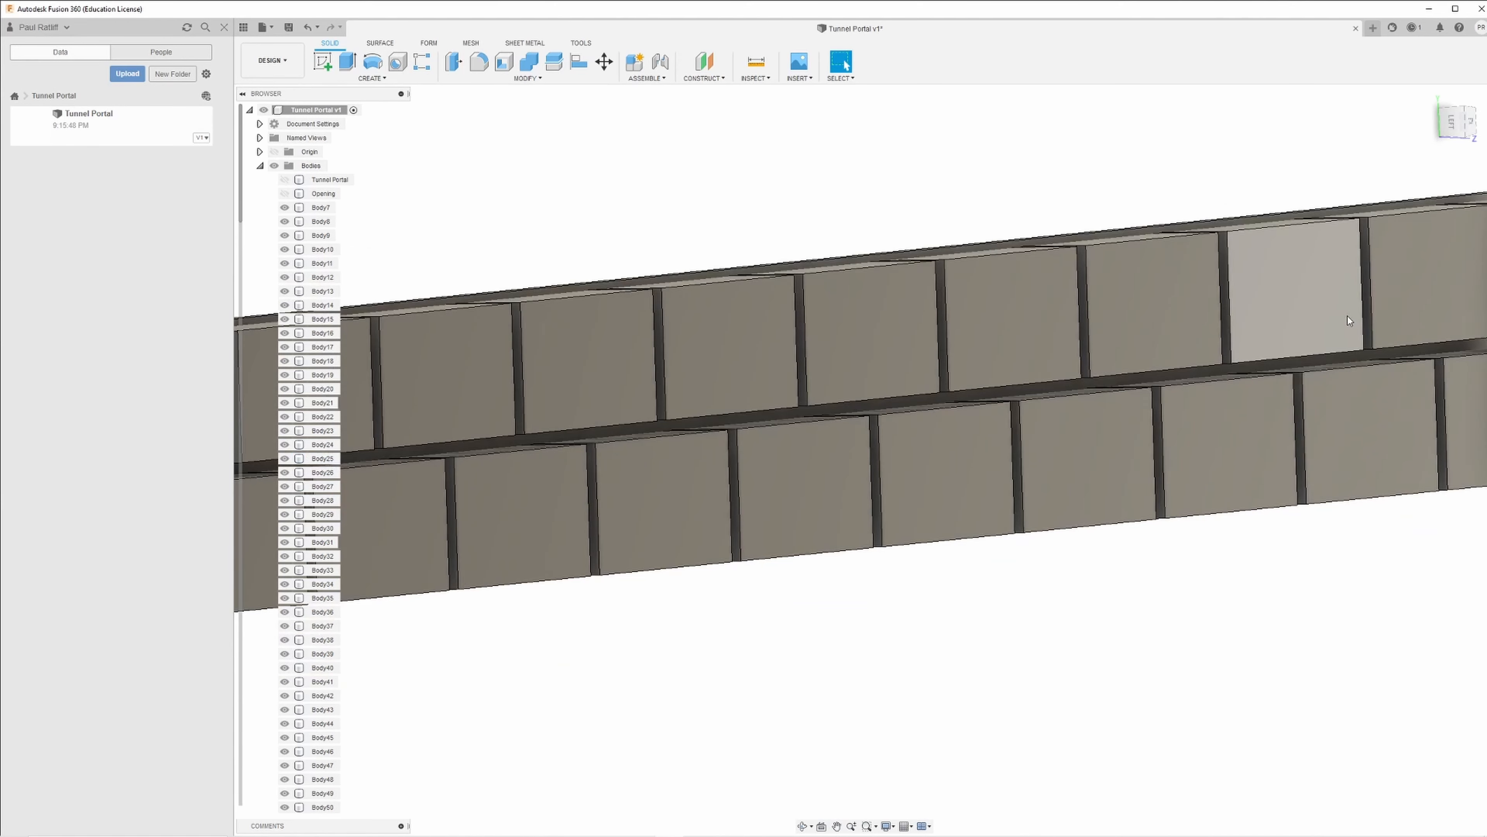
scroll(1059, 223, "down", 3)
middle_click_drag(841, 185, 841, 197, "shift")
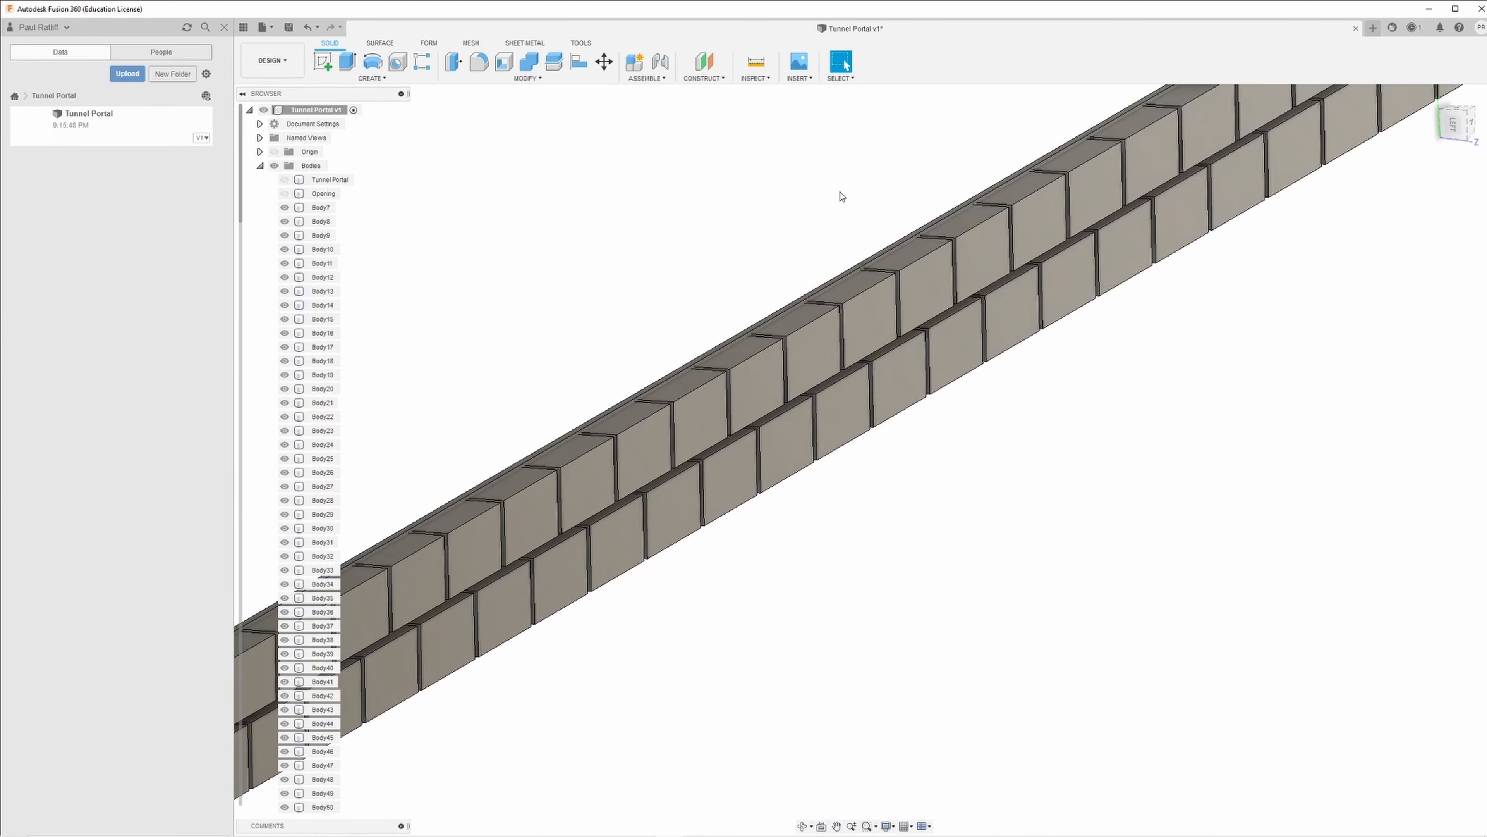
left_click(454, 61)
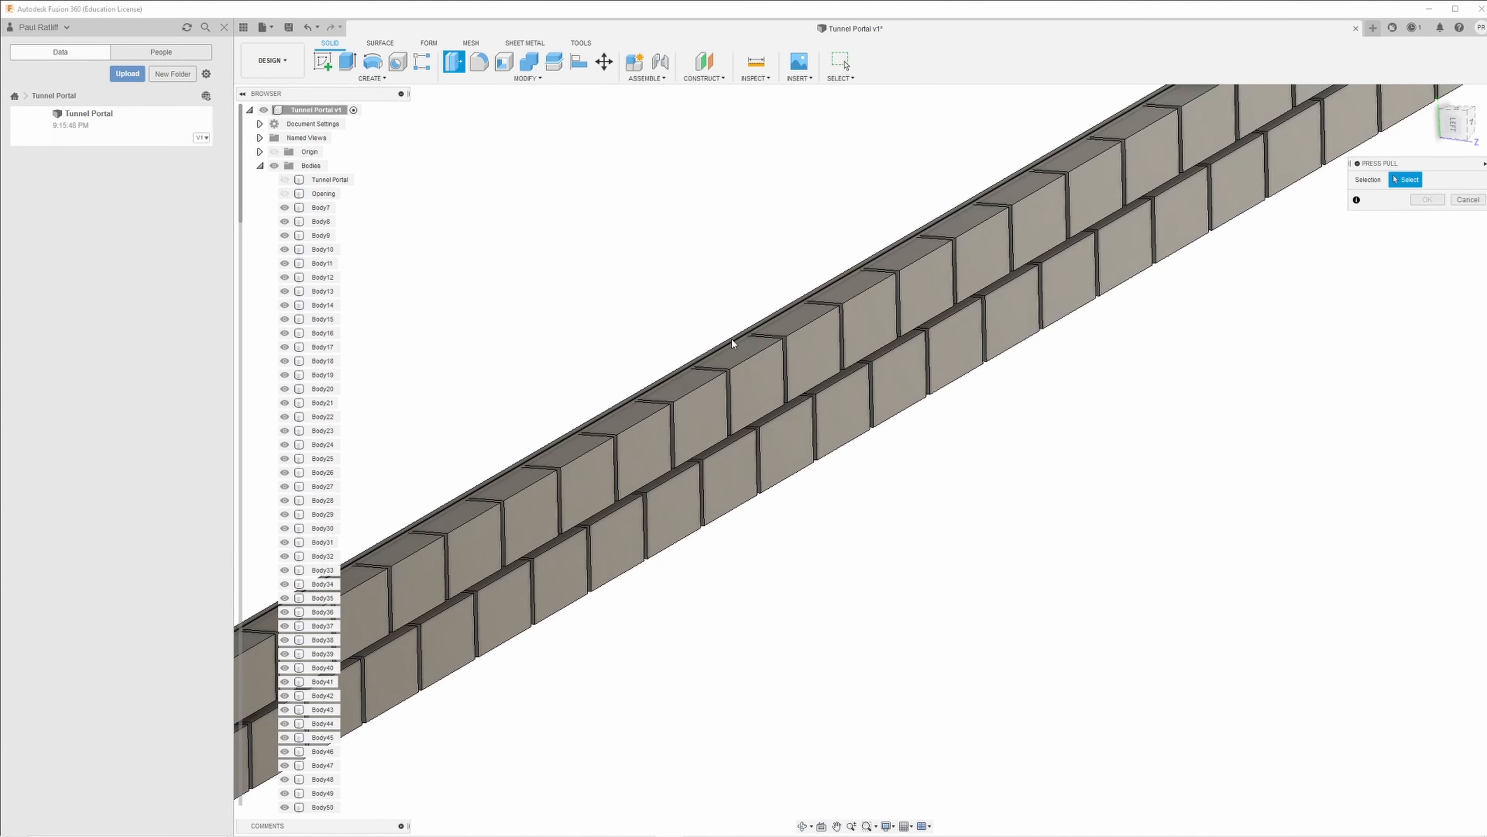
scroll(674, 342, "down", 2)
scroll(683, 345, "up", 4)
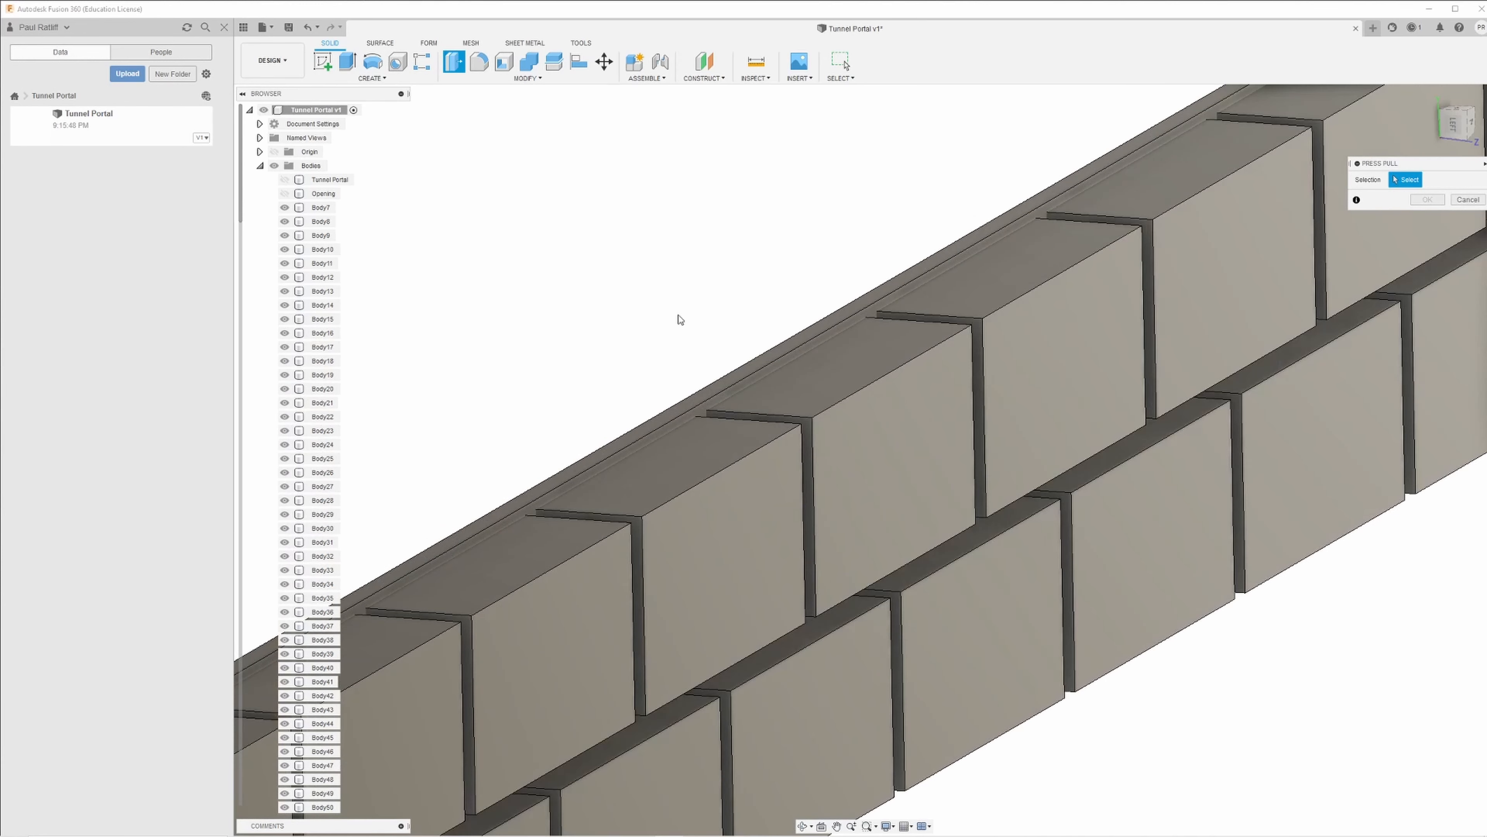
left_click(770, 356)
left_click_drag(770, 347, 794, 380)
key("Return")
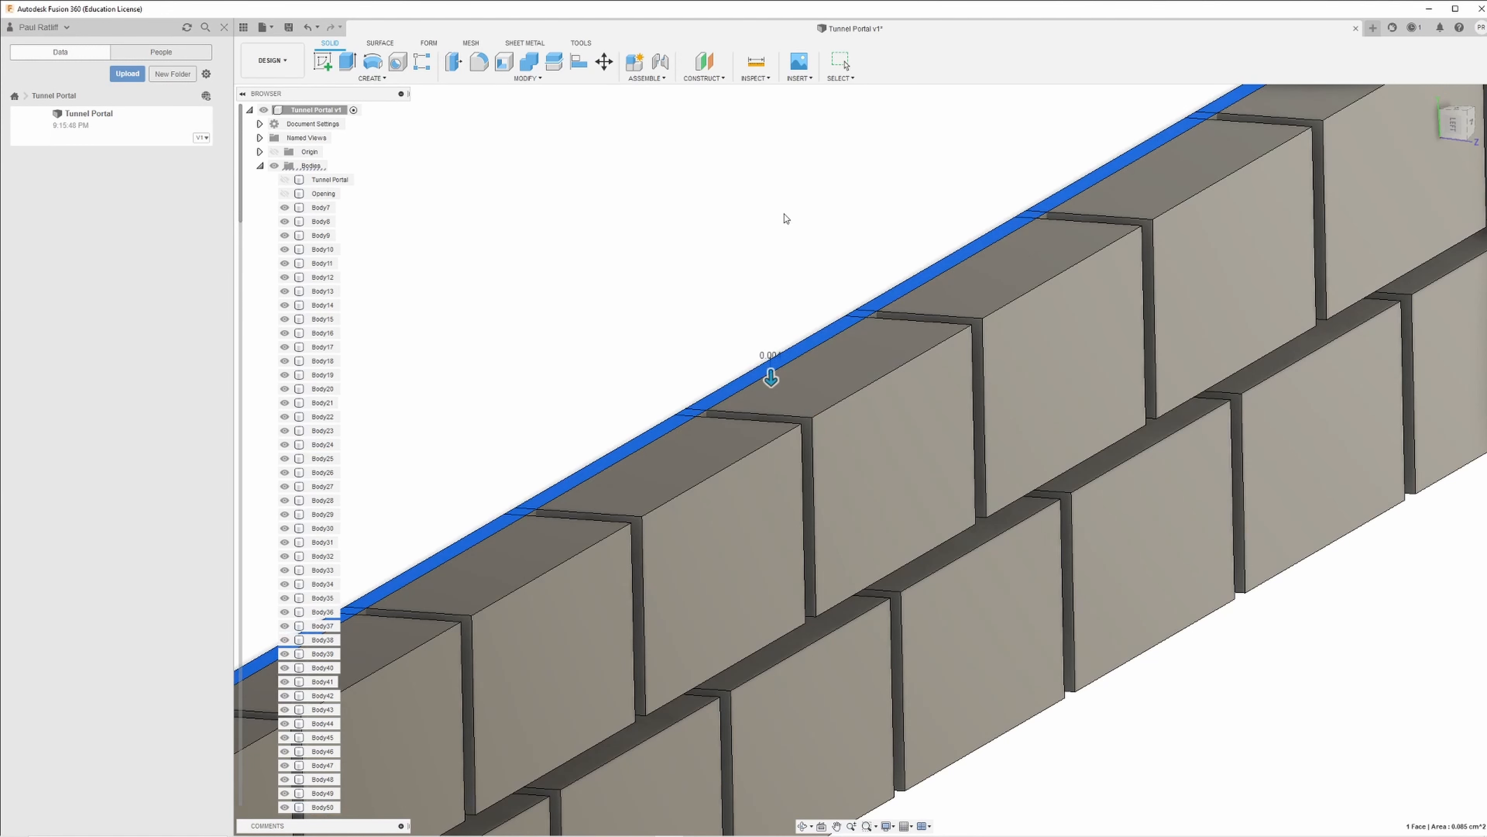
Step: Offset the mortar body's long edge face outward by 0.011 cm, past the upper brick row
left_click(454, 61)
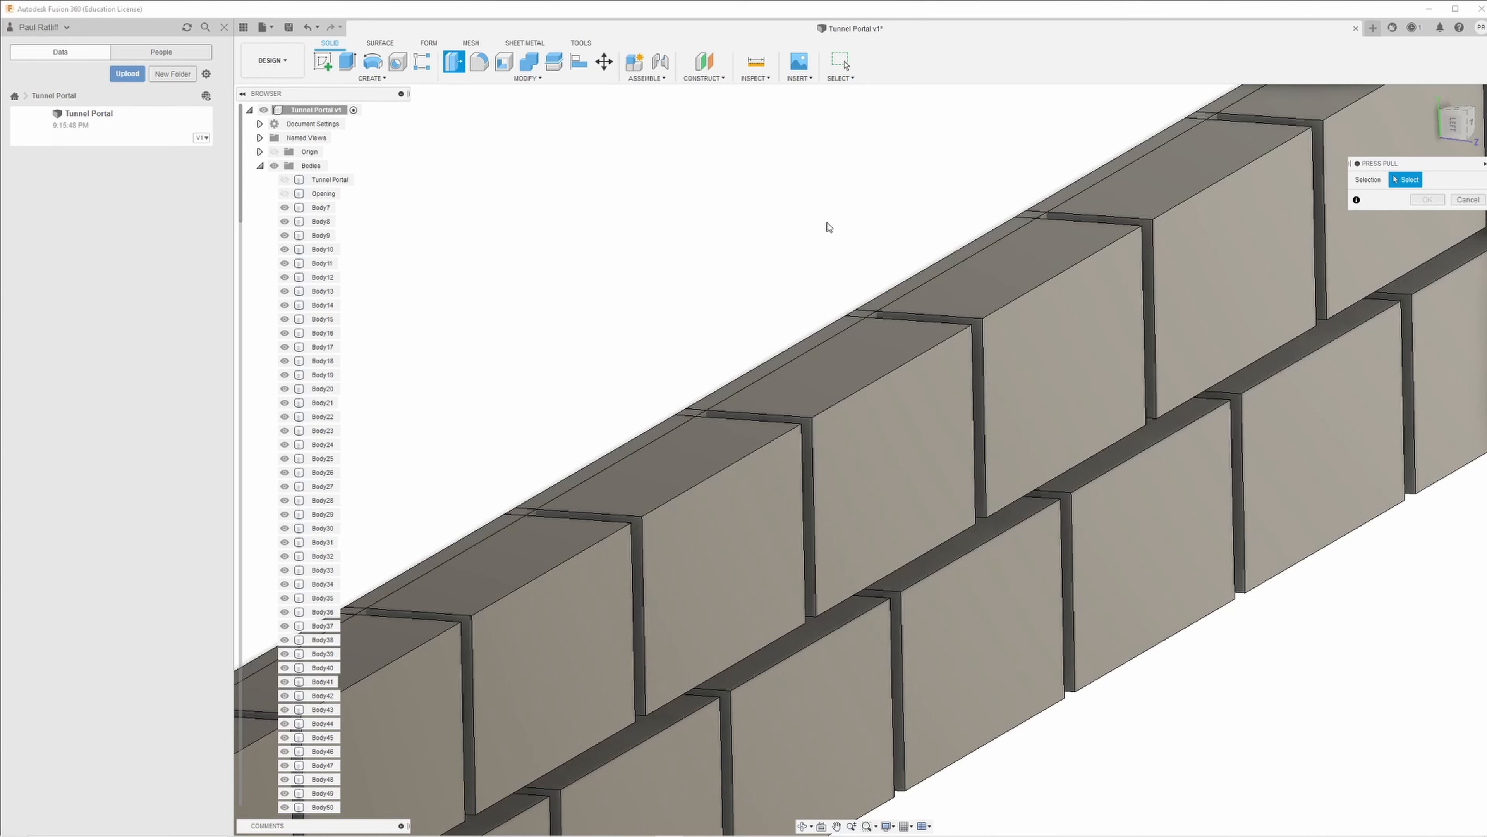
left_click(859, 315)
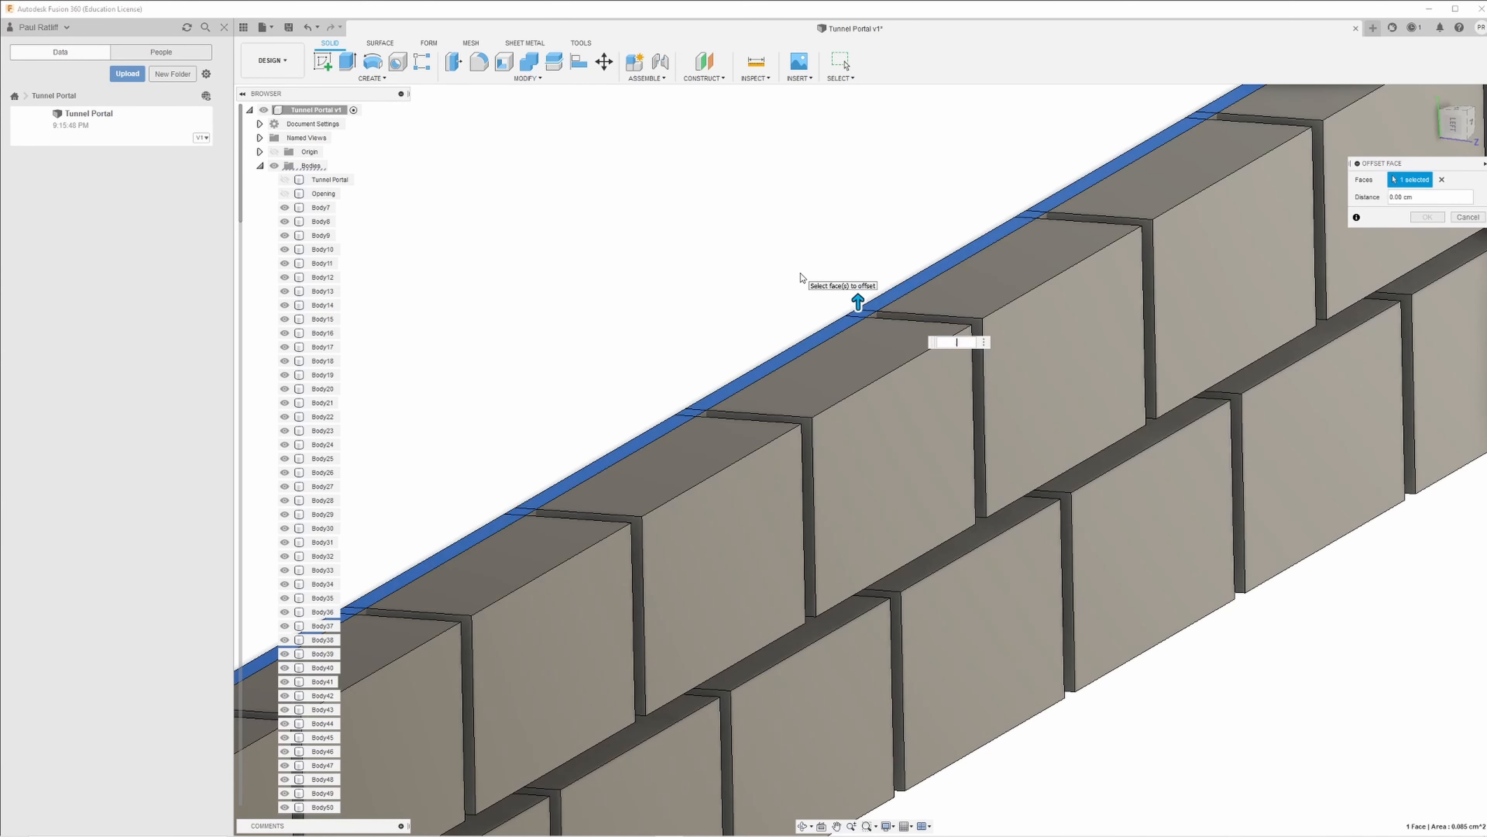
type(".011")
key("Return")
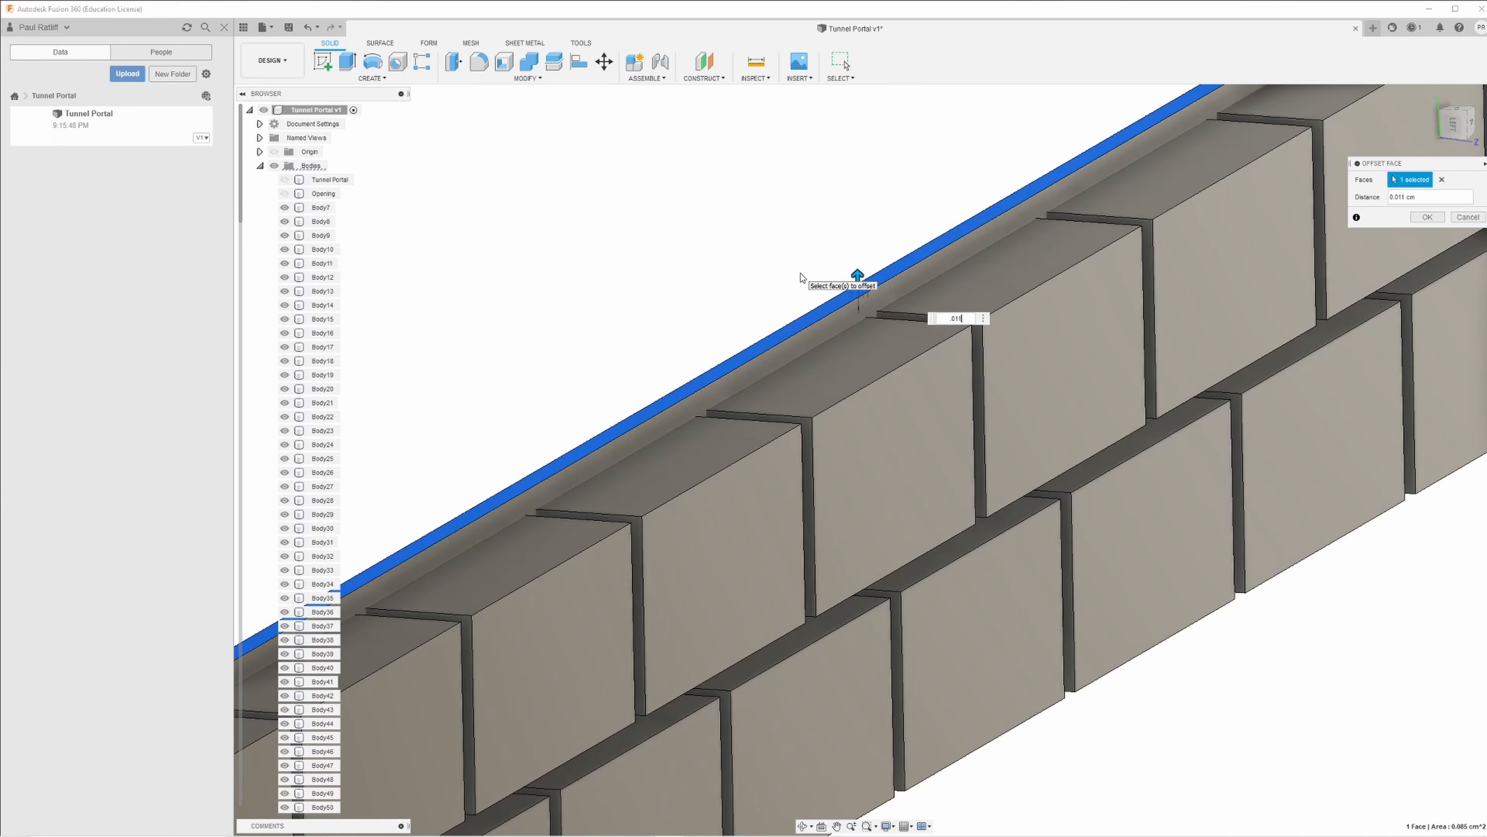
Step: Combine the mortar body as target with all the brick bodies using the Join operation
scroll(863, 346, "down", 6)
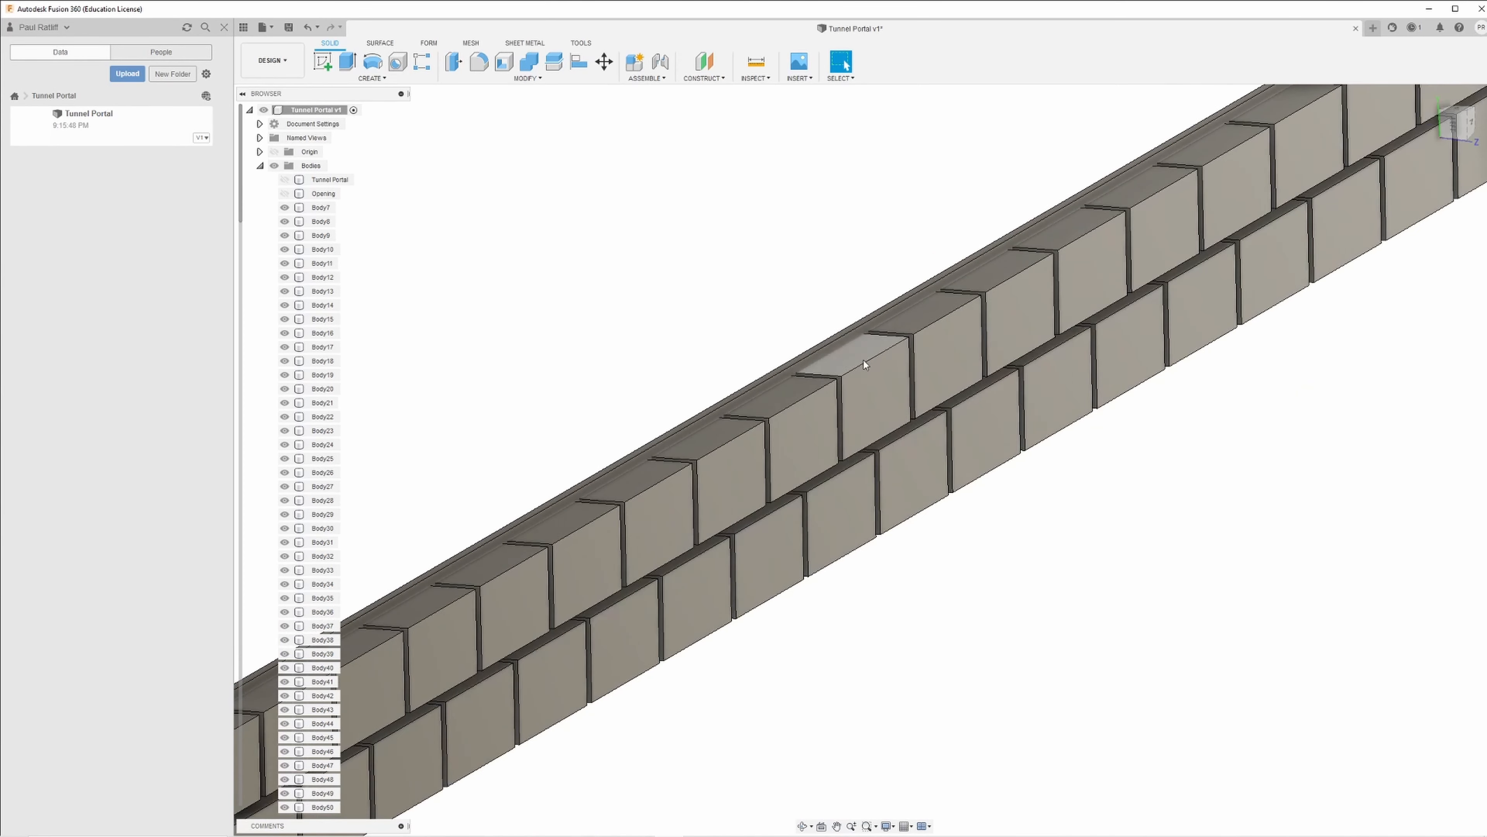
middle_click_drag(787, 485, 766, 506, "shift")
scroll(763, 494, "down", 4)
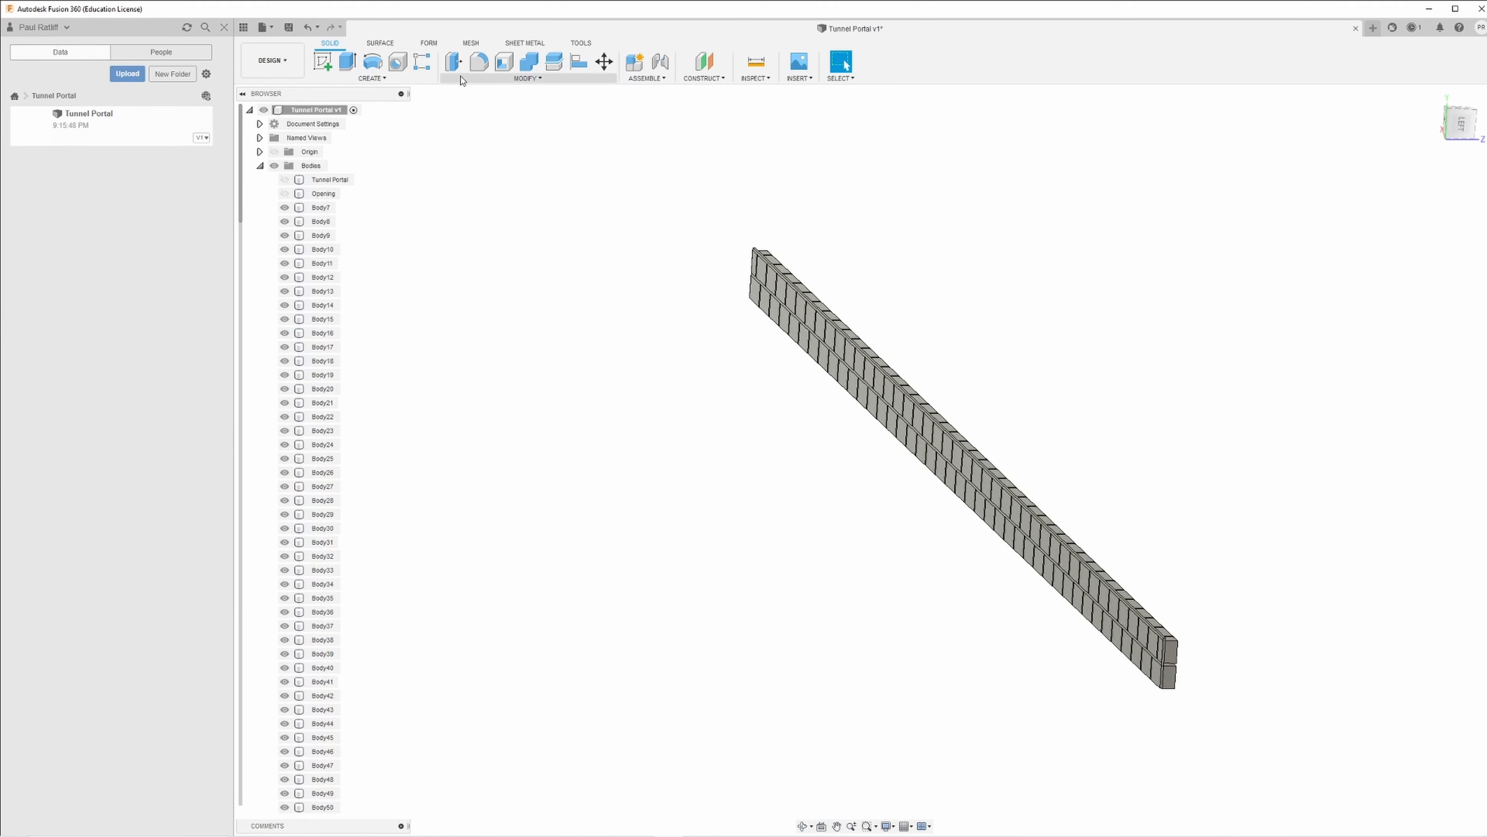
left_click(529, 61)
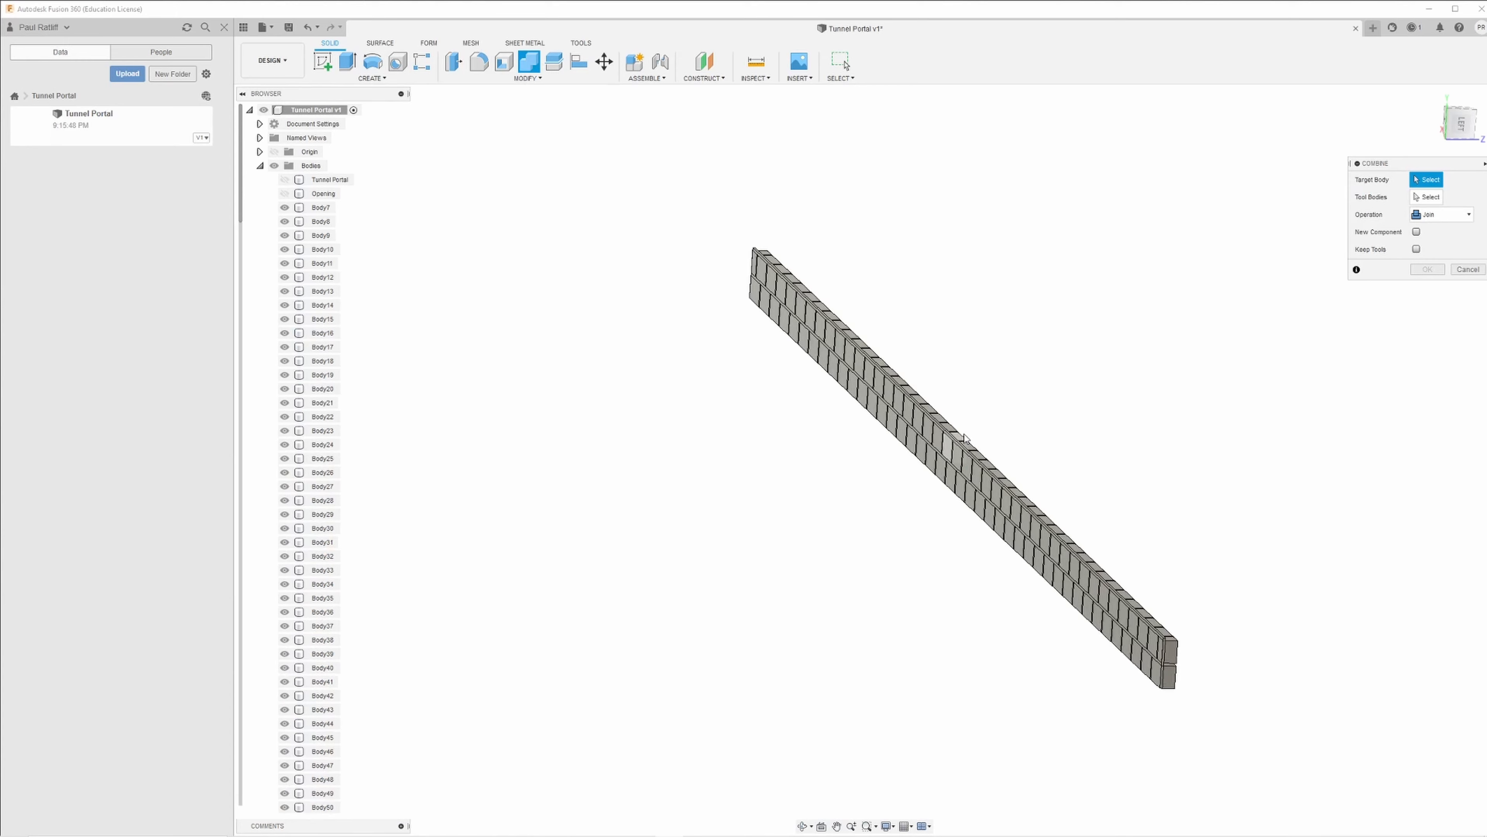
scroll(976, 462, "up", 8)
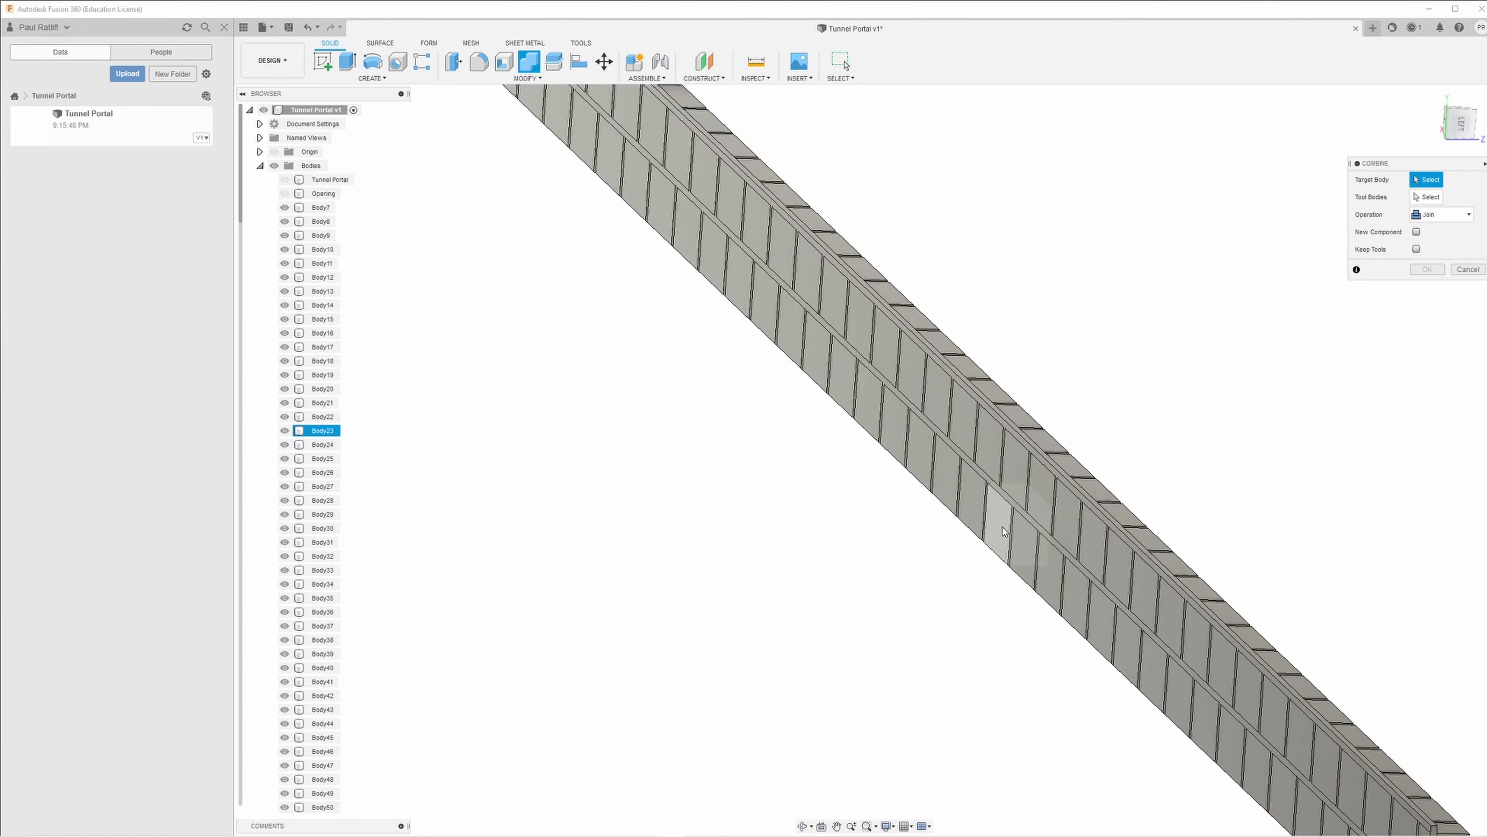
left_click(1083, 510)
middle_click_drag(1083, 509, 1045, 494, "shift")
scroll(1048, 495, "down", 10)
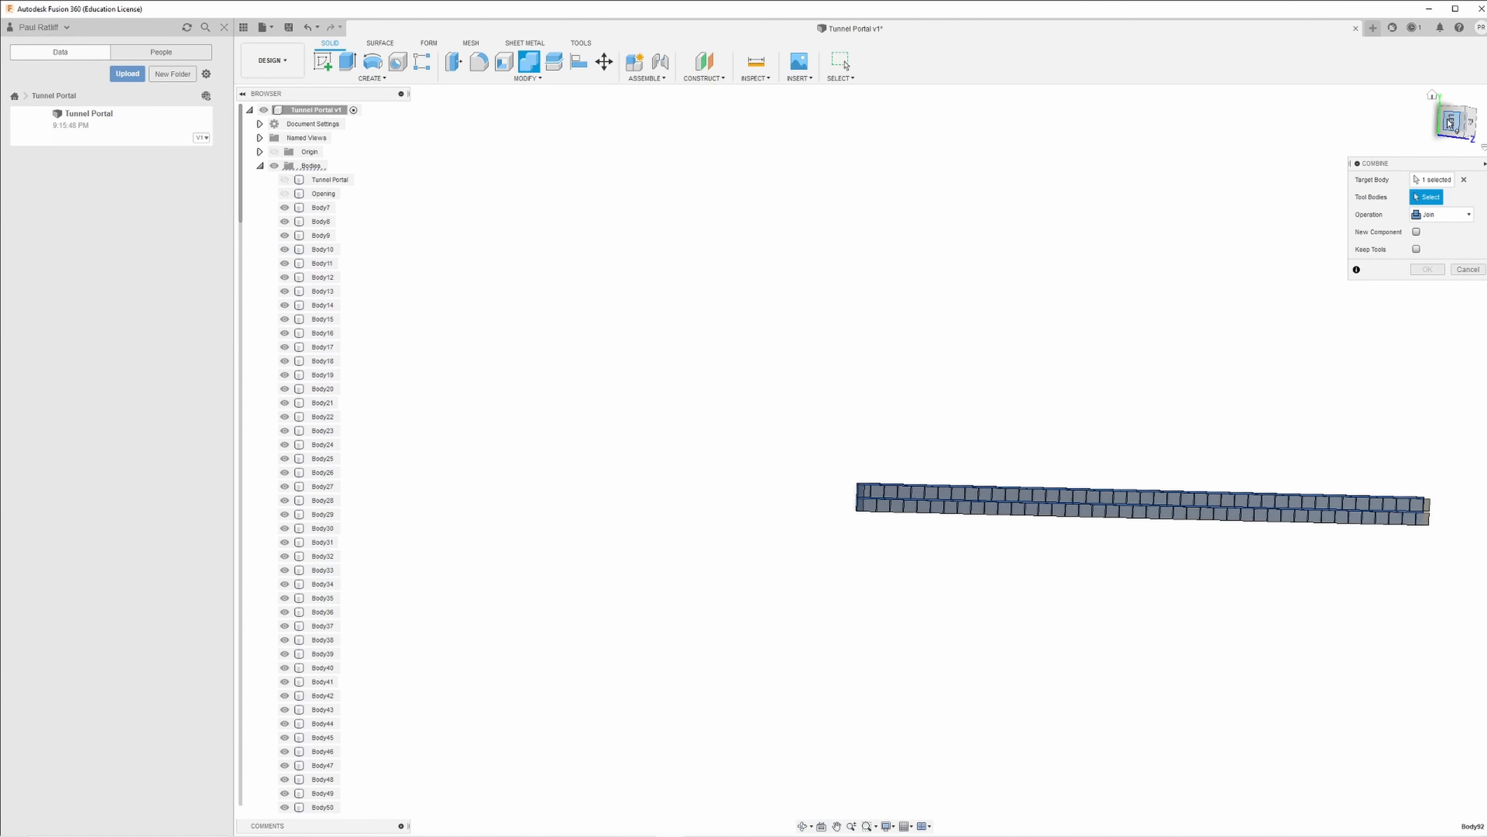
left_click(1472, 125)
scroll(1132, 305, "down", 3)
middle_click_drag(1132, 310, 866, 340)
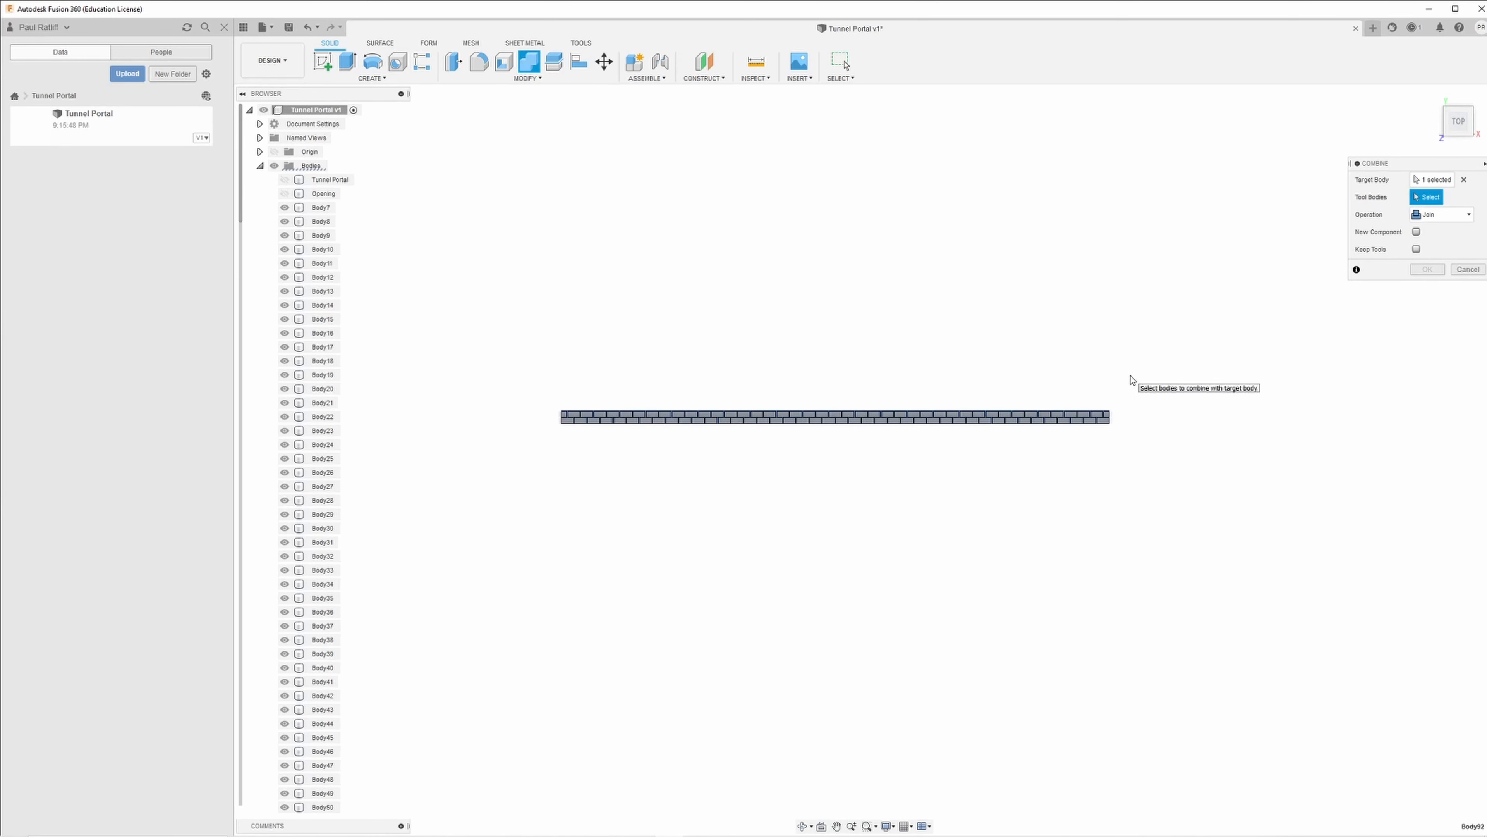
left_click_drag(1131, 376, 538, 478)
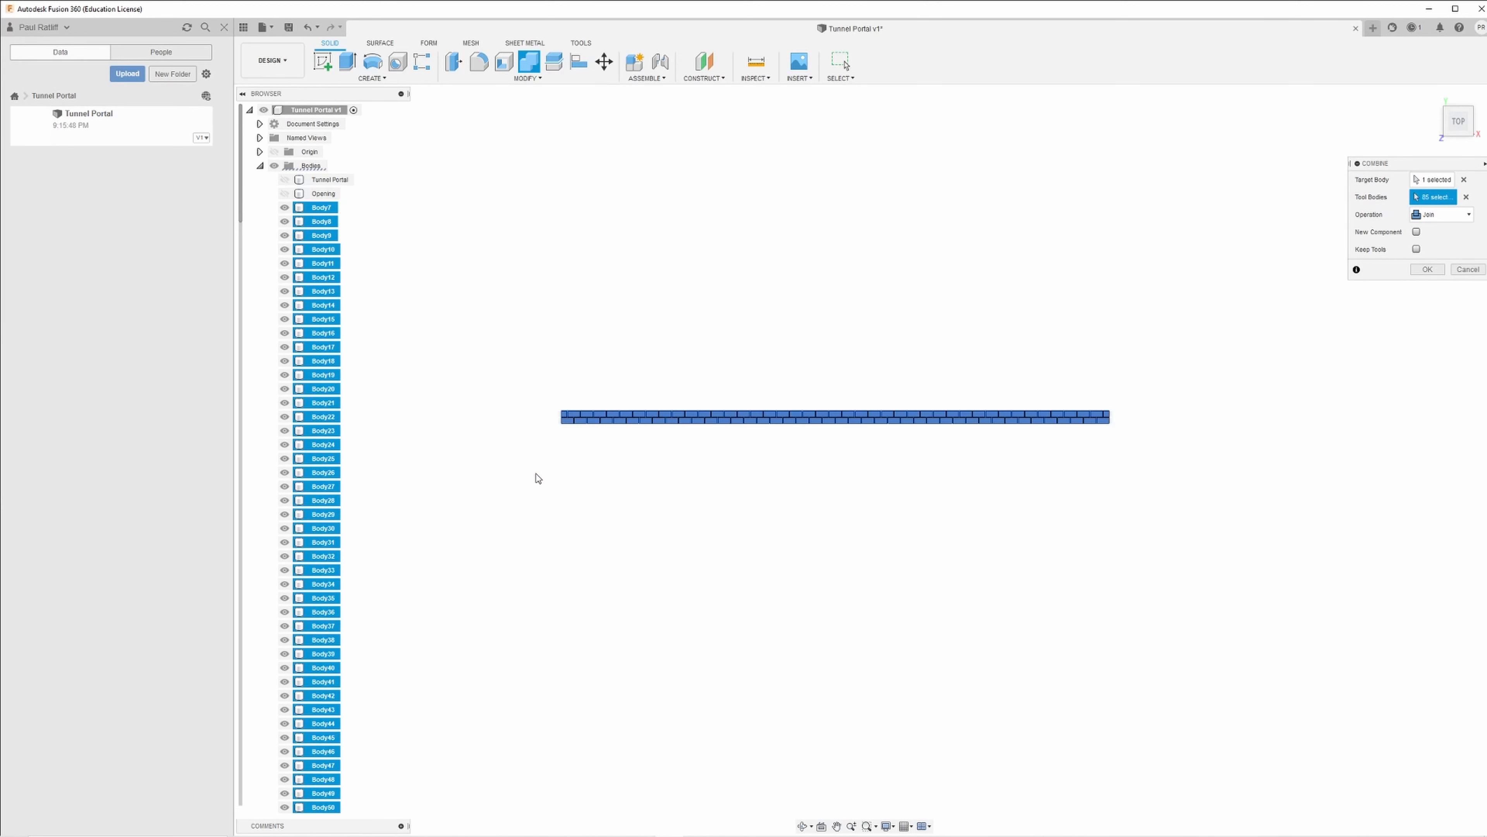
left_click(1426, 269)
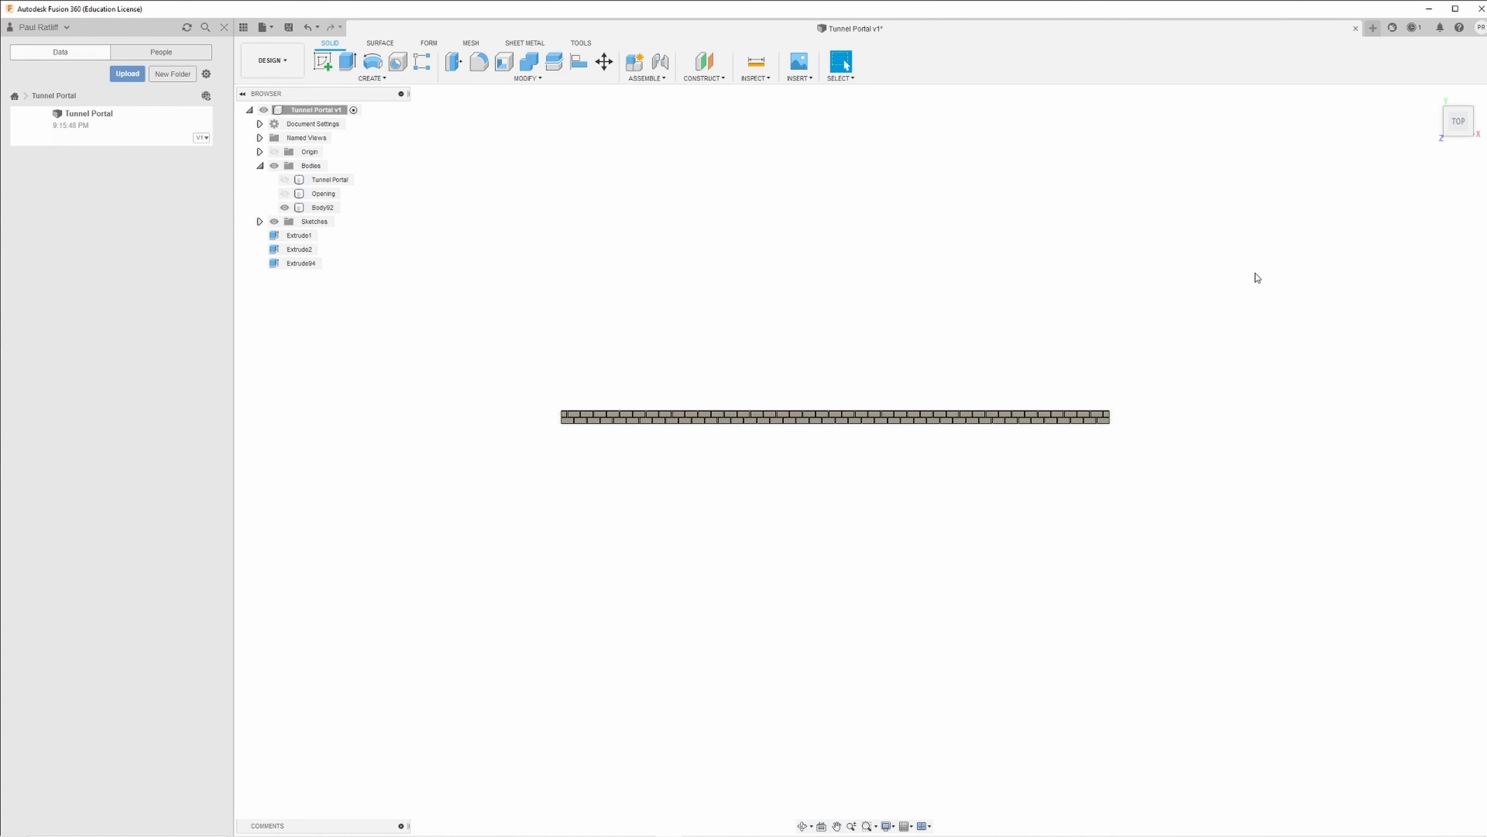
Step: Rename the combined brick and mortar body as Brick
left_click(332, 223)
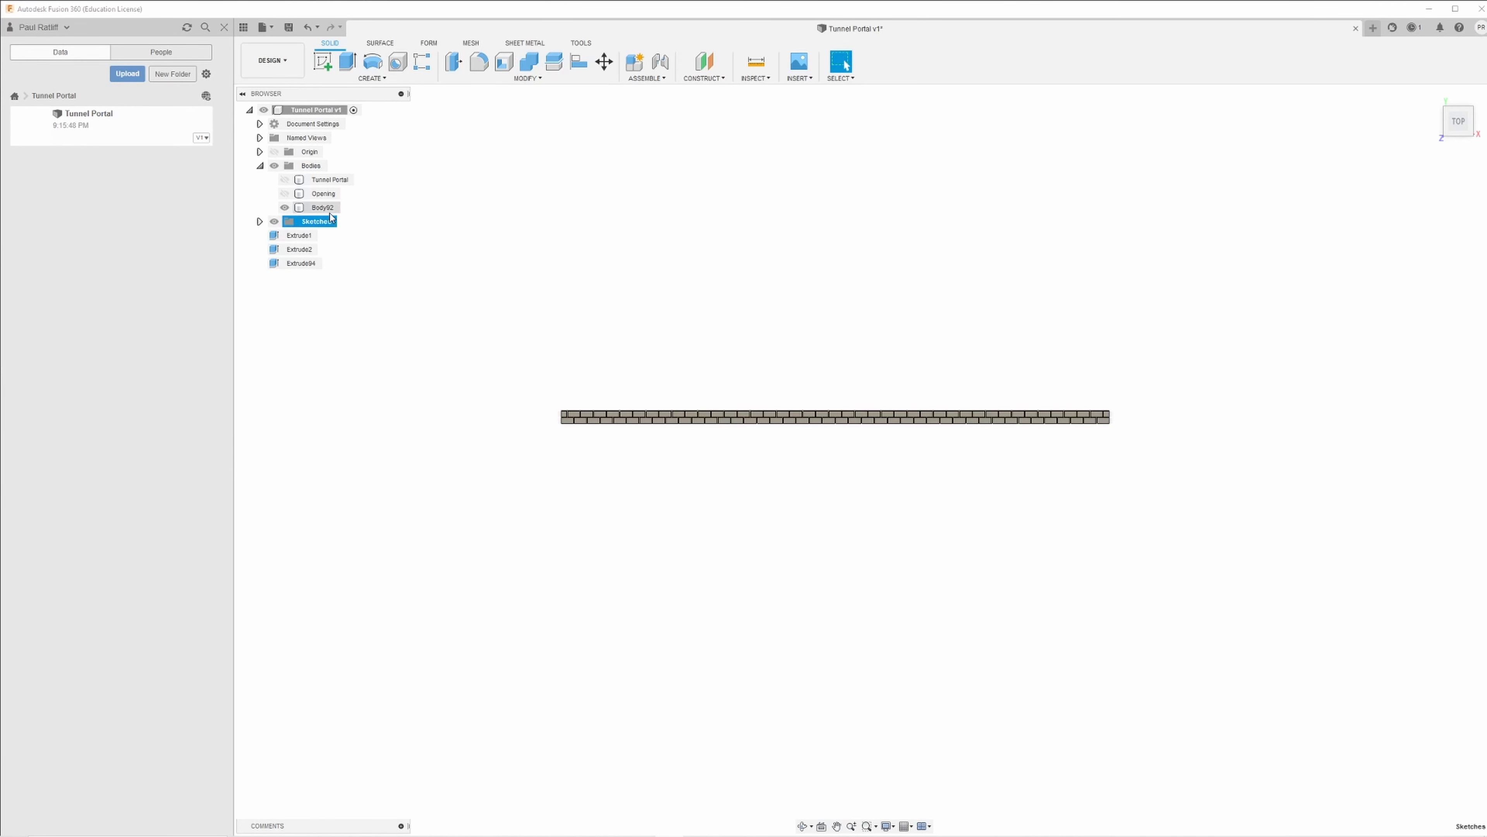
left_click(328, 208)
double_click(327, 209)
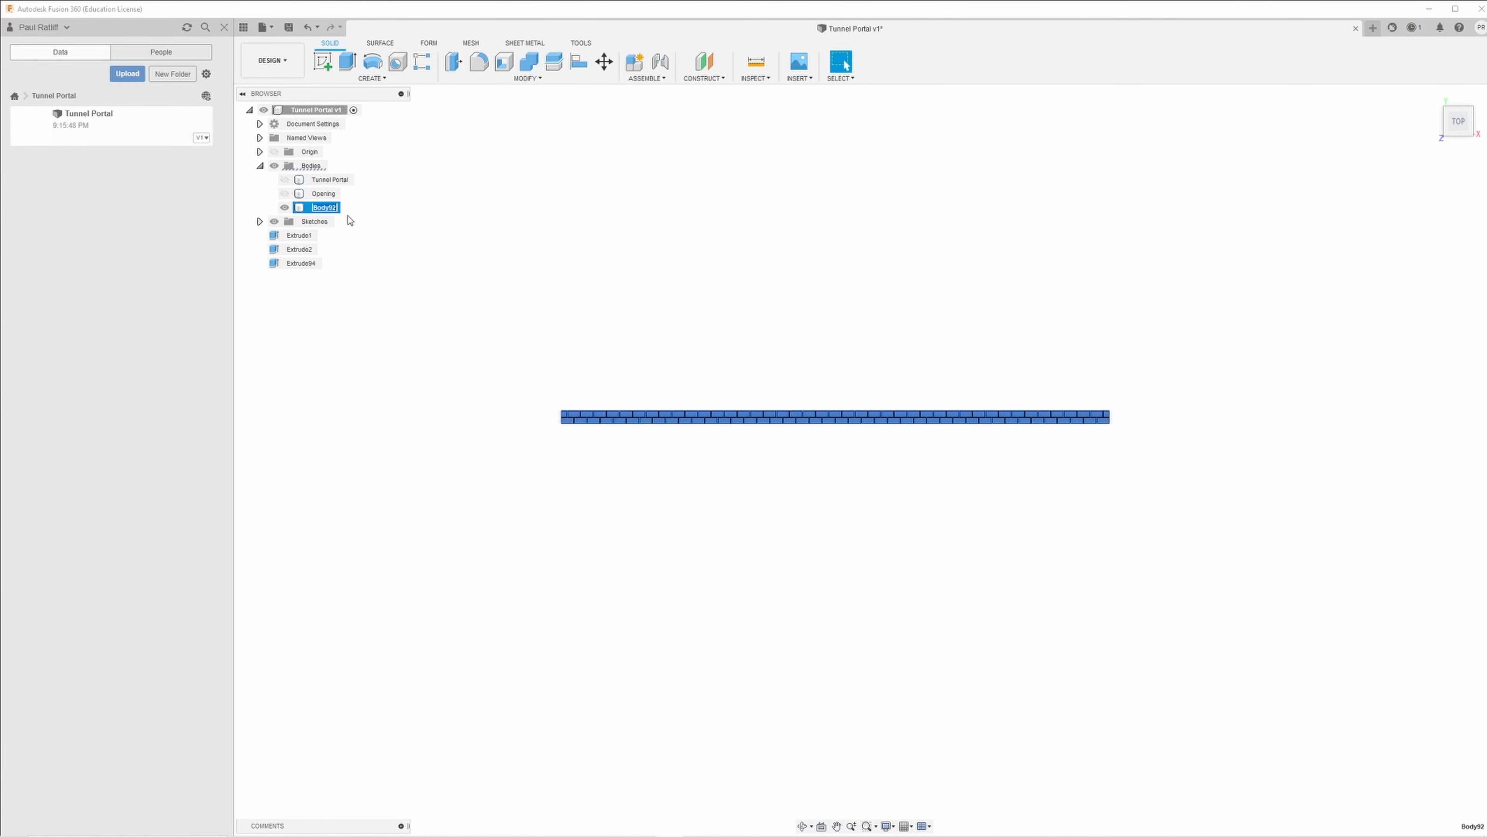
type("Brick")
key("Return")
Step: Show the hidden Tunnel Portal body together with the brick strip
left_click(284, 179)
scroll(428, 244, "down", 2)
middle_click_drag(553, 272, 610, 379)
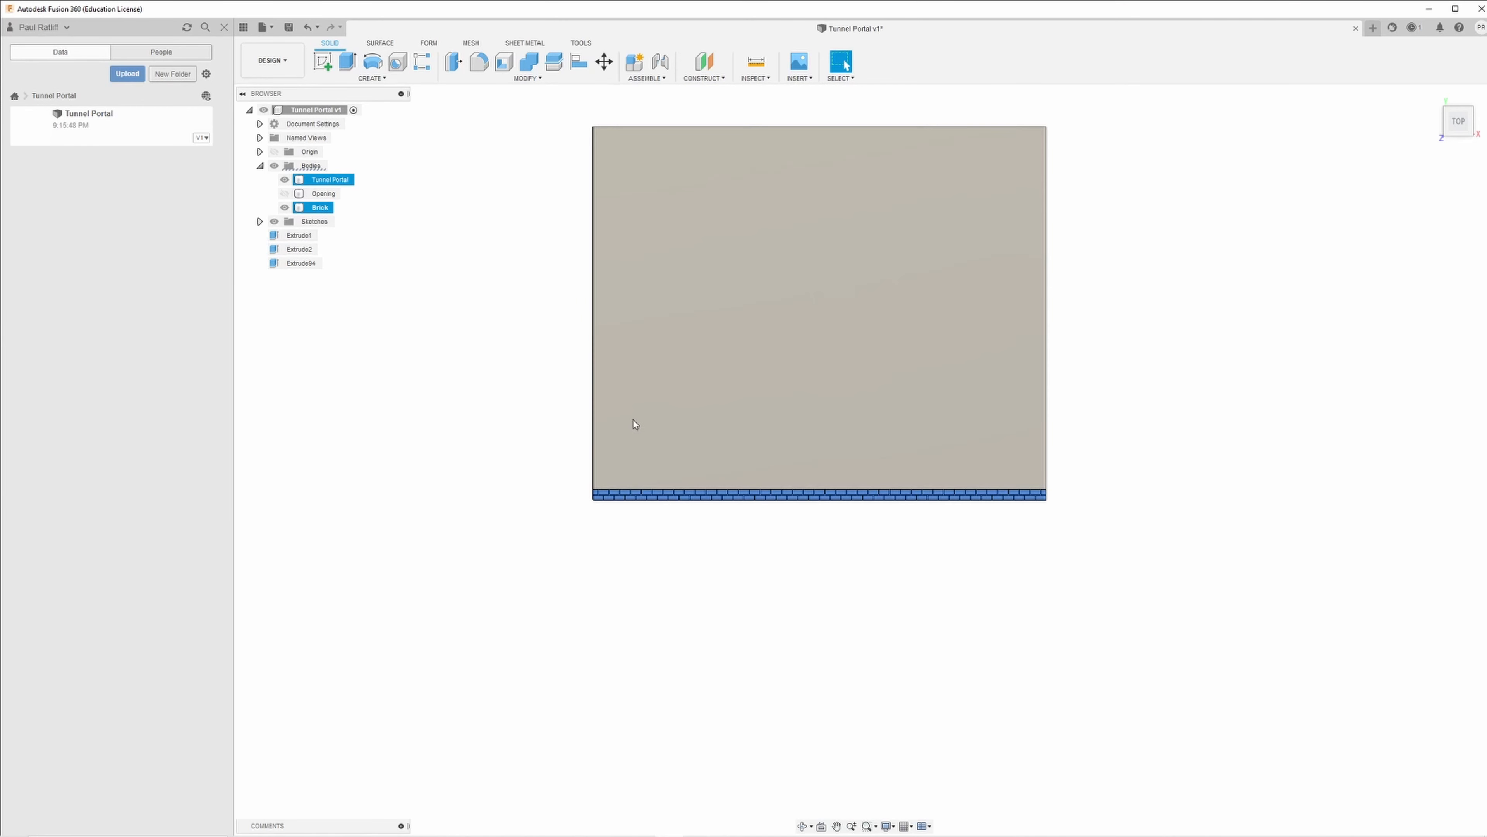